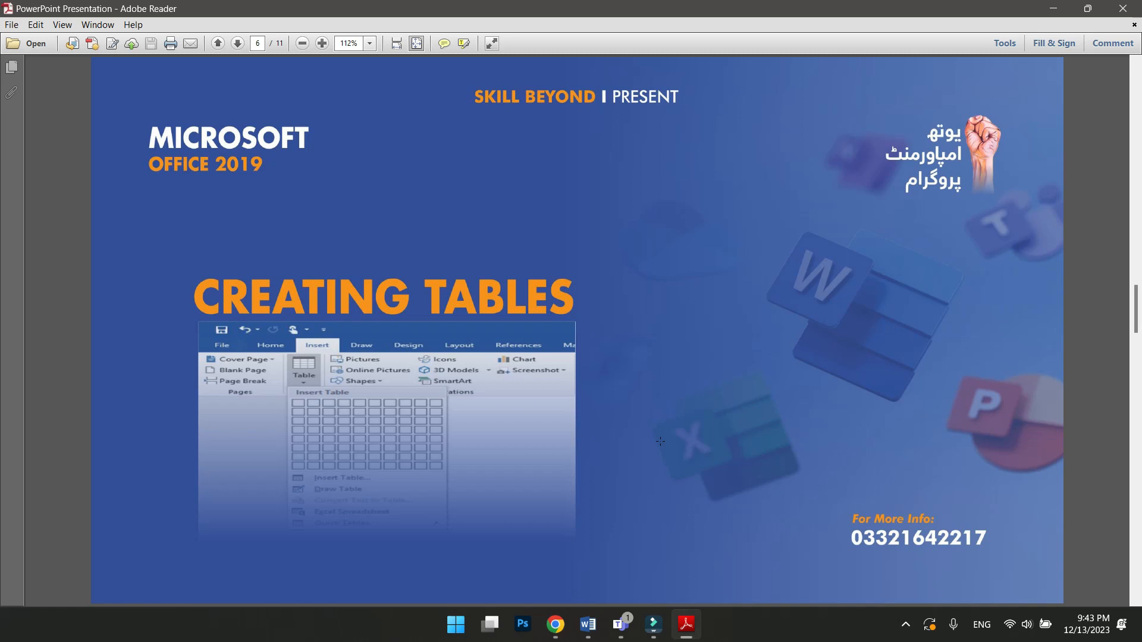
Step: Switch from the PDF slides to Word and delete the numbered sentences, the heading and the two numbered name entries from Sample.docx
{"action": "scroll", "coordinate": [661, 442], "scroll_direction": "down", "scroll_amount": 1}
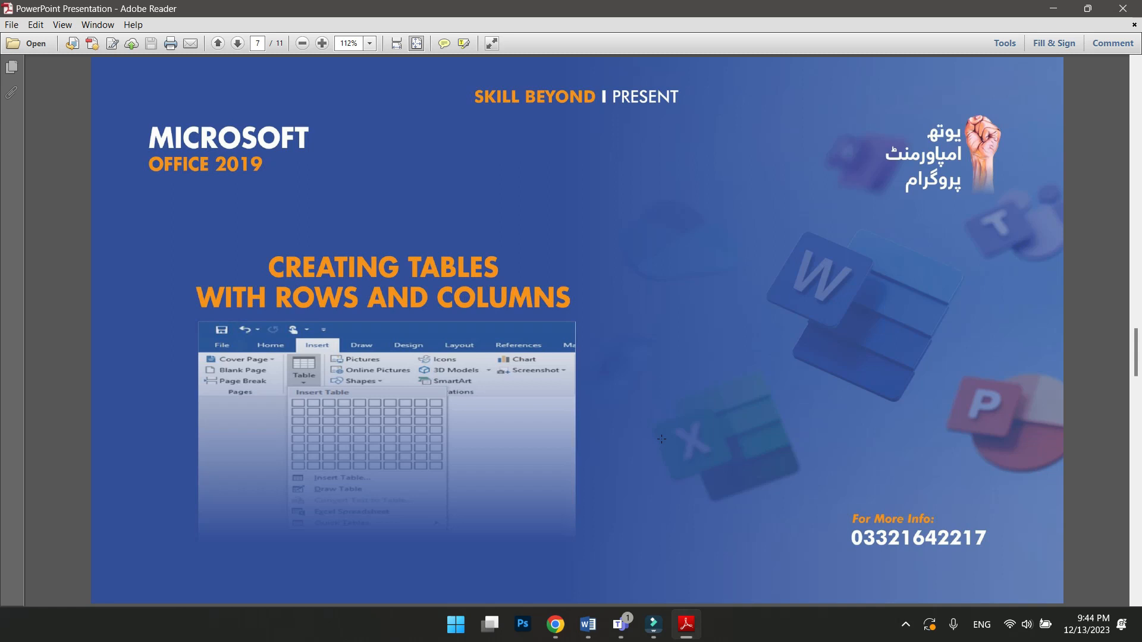
{"action": "key", "text": "alt+Tab"}
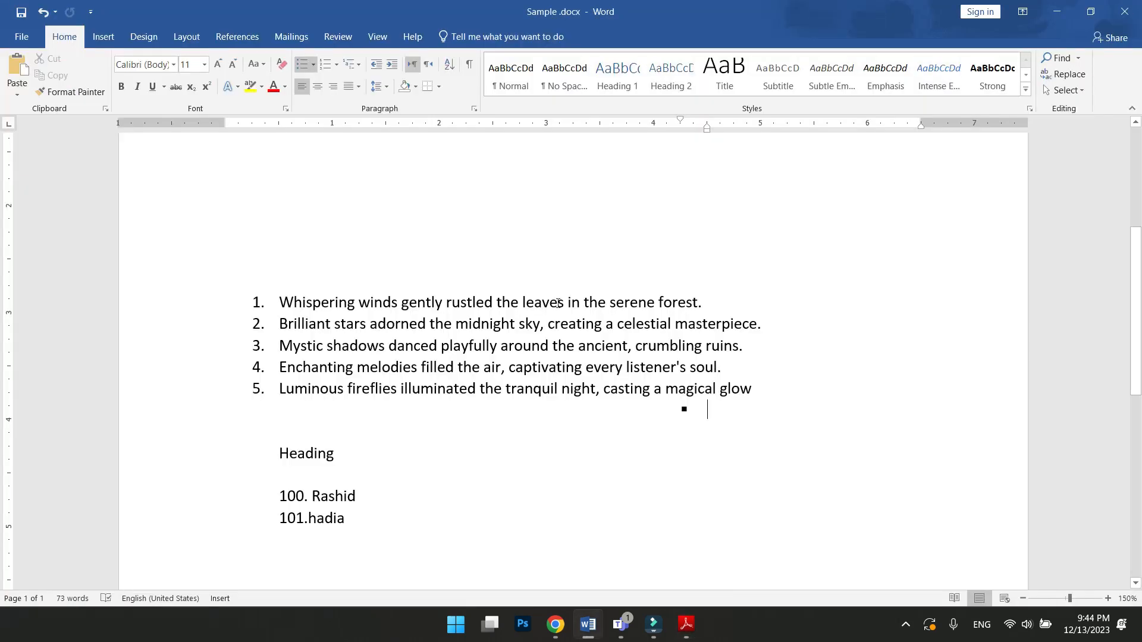
{"action": "scroll", "coordinate": [558, 304], "scroll_direction": "down", "scroll_amount": 3}
{"action": "left_click_drag", "start_coordinate": [477, 344], "coordinate": [233, 196]}
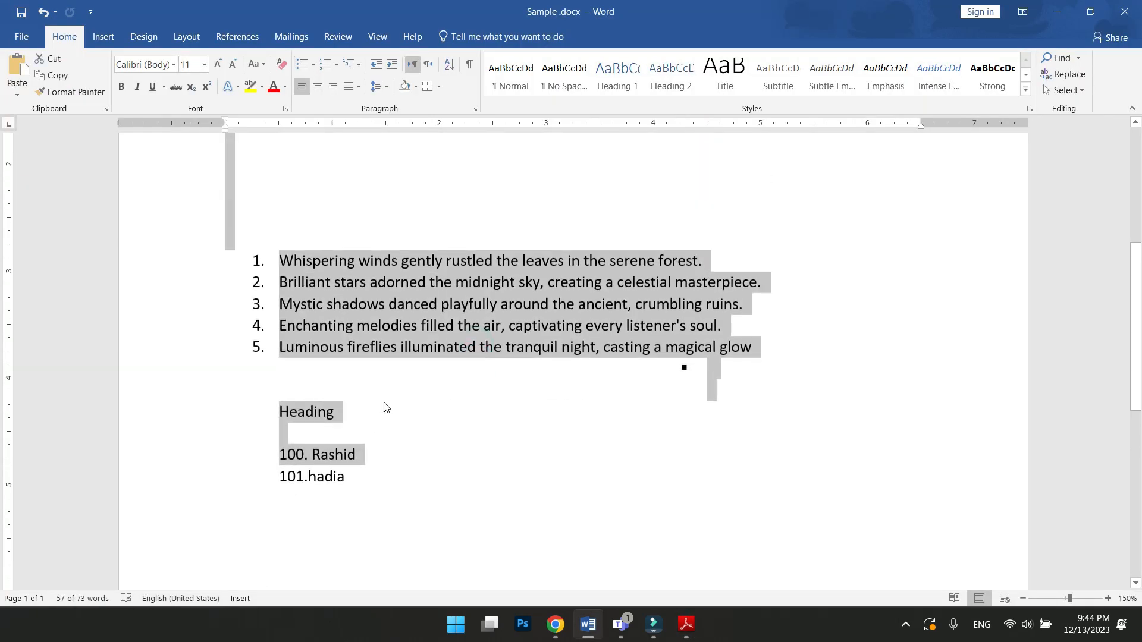
{"action": "key", "text": "Delete"}
{"action": "scroll", "coordinate": [374, 410], "scroll_direction": "up", "scroll_amount": 3}
{"action": "left_click_drag", "start_coordinate": [375, 385], "coordinate": [268, 371]}
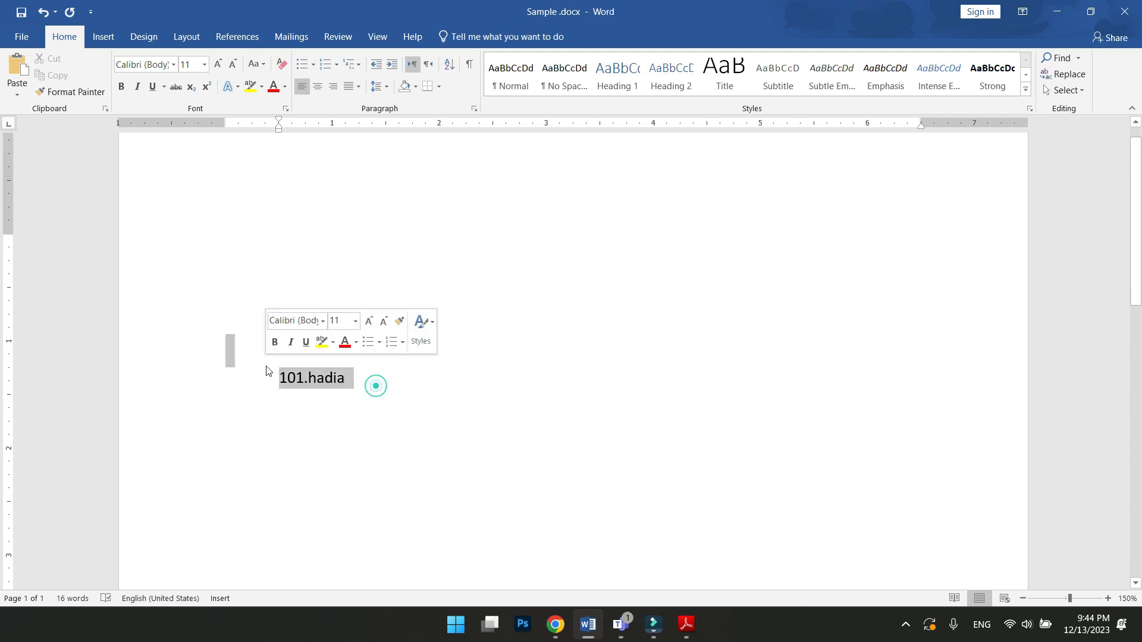
{"action": "key", "text": "Delete"}
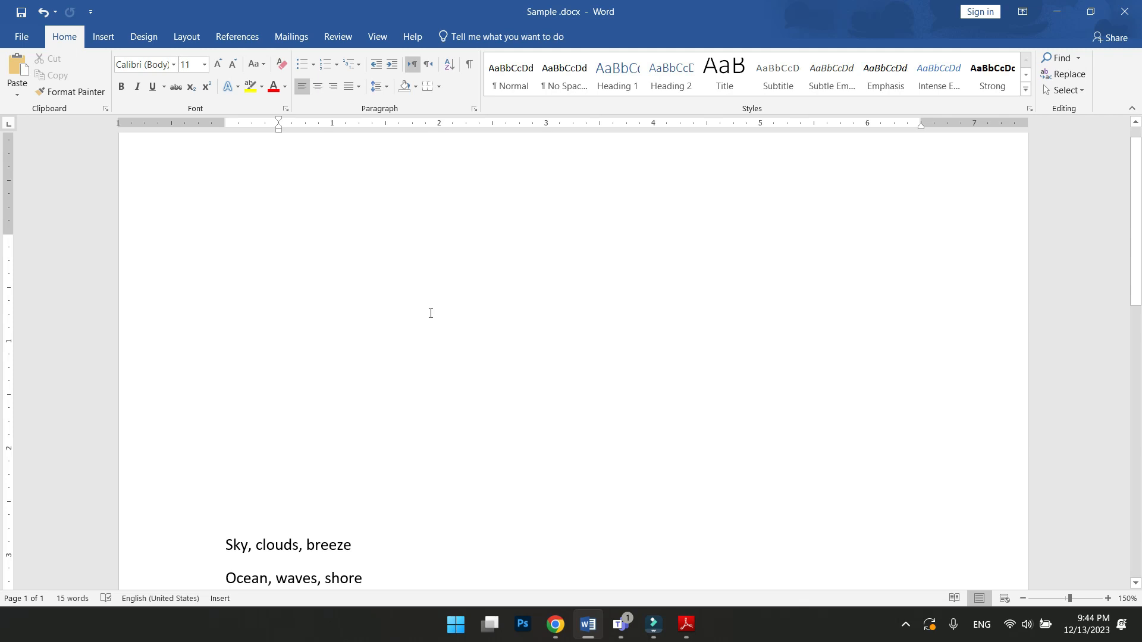
Step: Insert a table with five columns and three rows at the cursor, and undo it after selecting its cells
{"action": "left_click", "coordinate": [104, 42]}
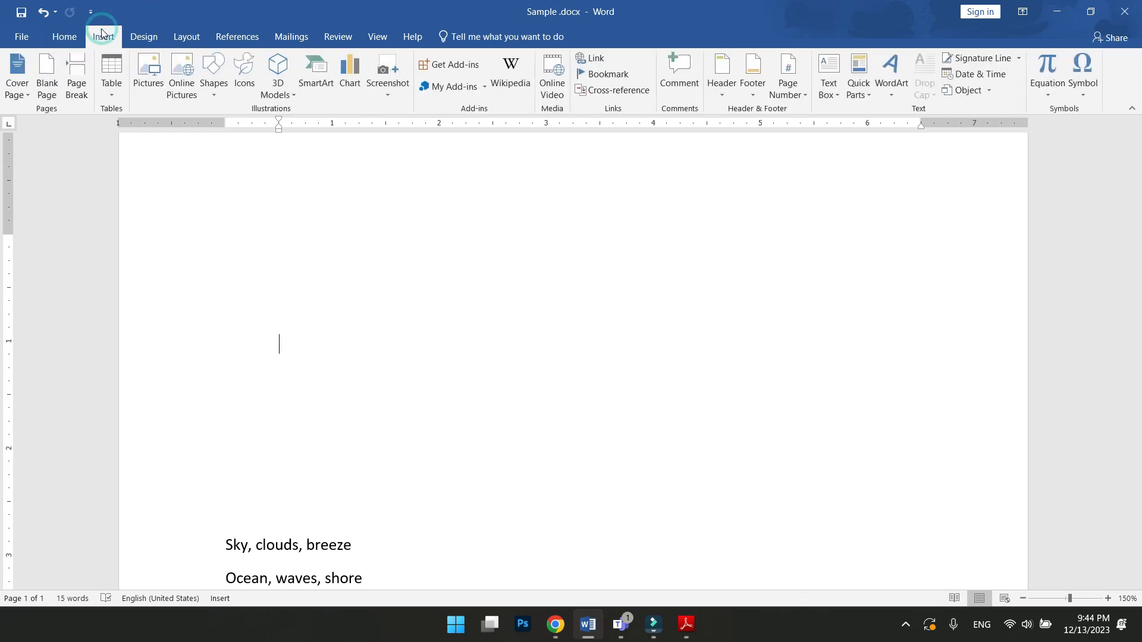
{"action": "left_click", "coordinate": [108, 76]}
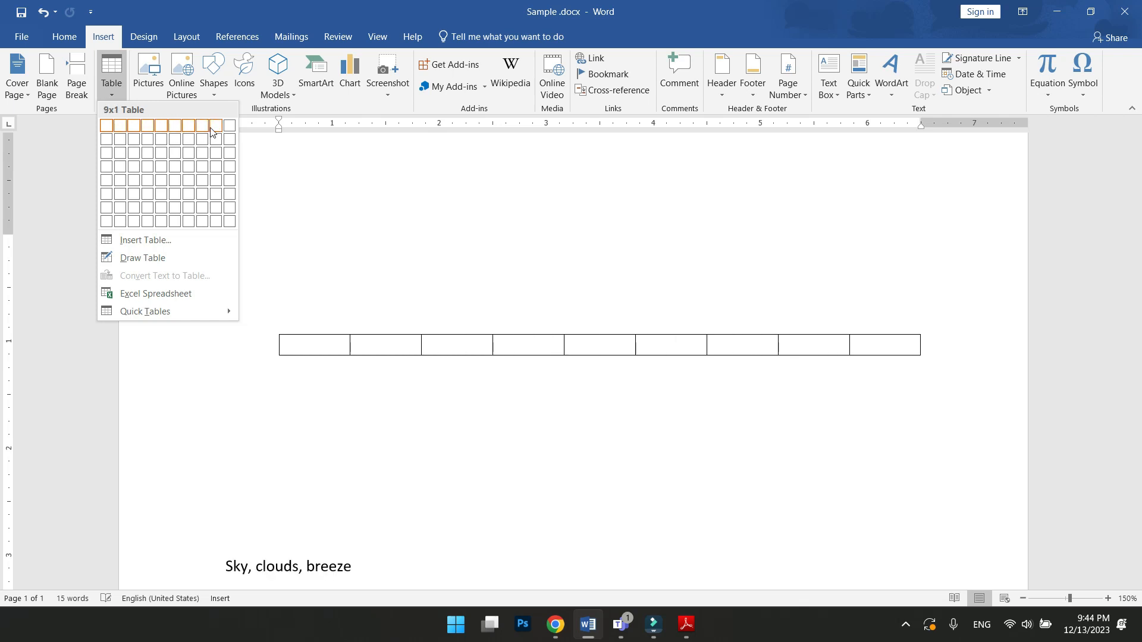
{"action": "left_click", "coordinate": [164, 157]}
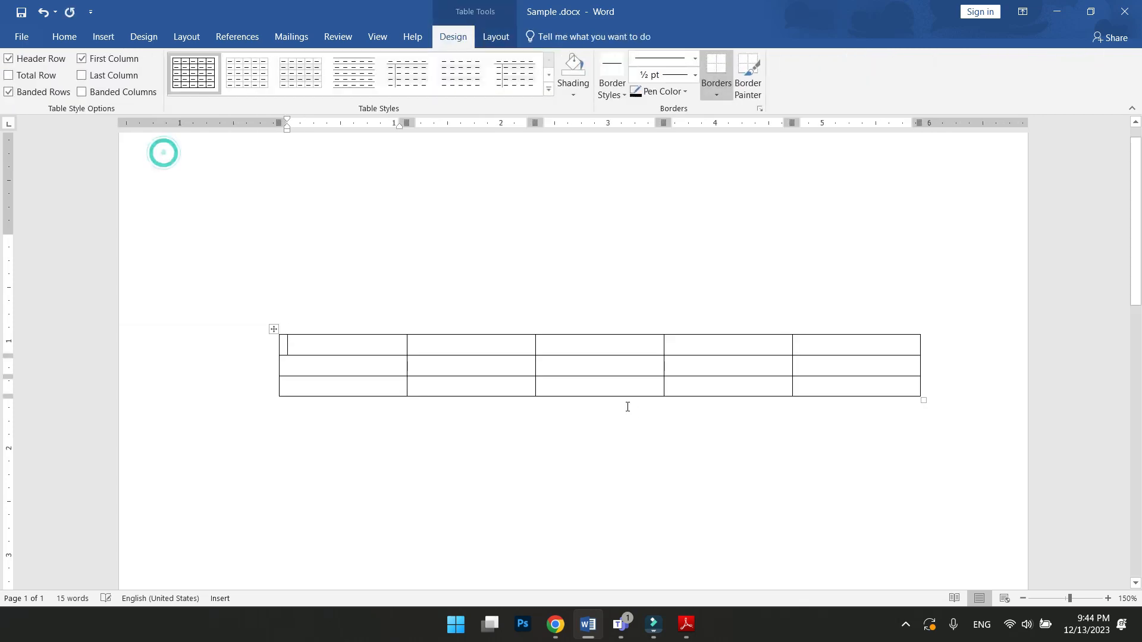
{"action": "left_click_drag", "start_coordinate": [311, 341], "coordinate": [704, 363]}
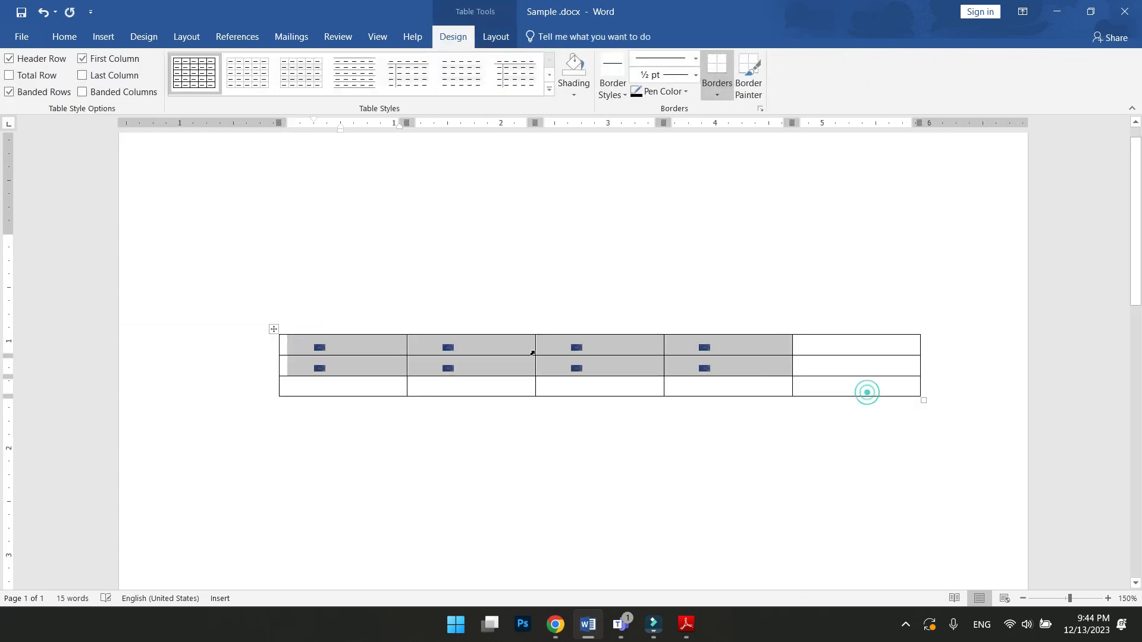
{"action": "left_click", "coordinate": [434, 373]}
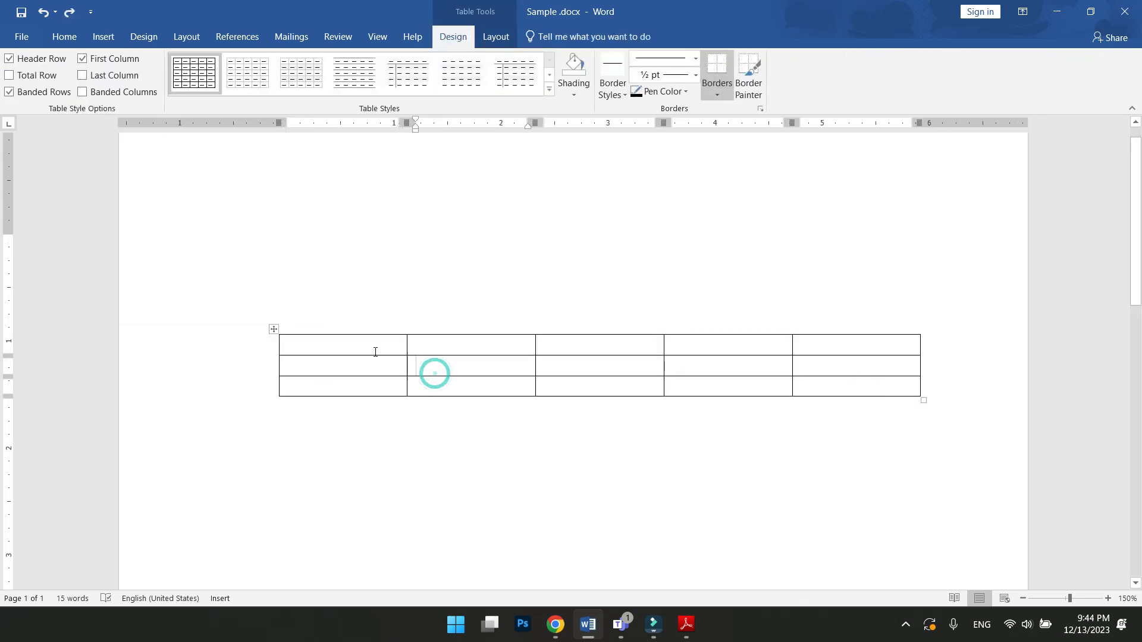
{"action": "left_click_drag", "start_coordinate": [343, 346], "coordinate": [816, 375]}
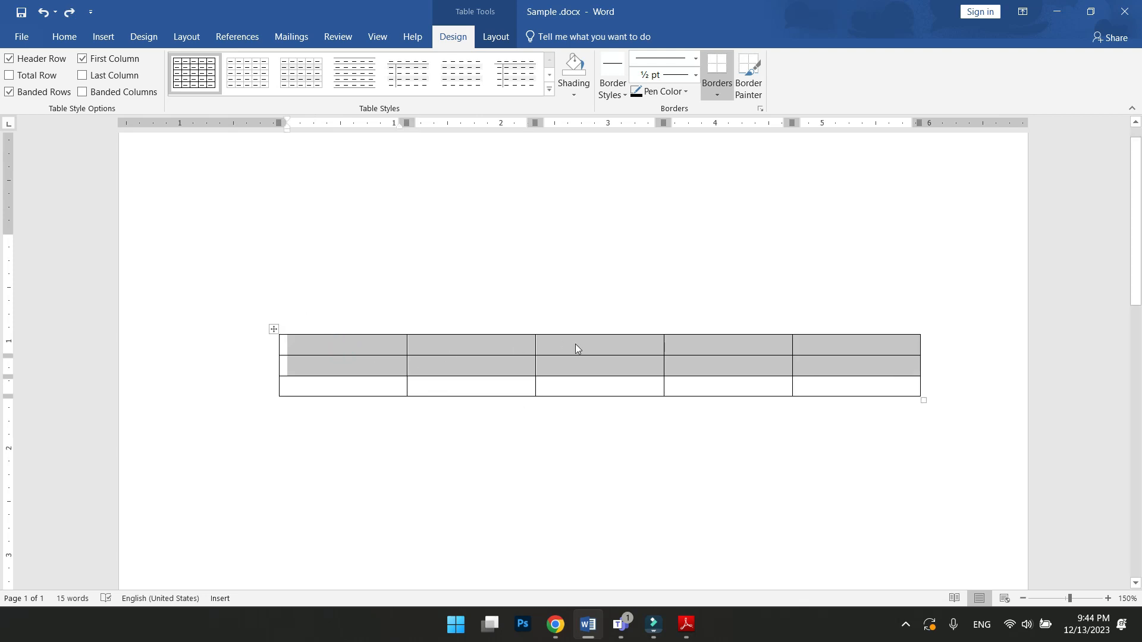
{"action": "key", "text": "ctrl+z"}
Step: Insert a table by specifying 12 columns and 15 rows, and undo the insertion
{"action": "left_click", "coordinate": [105, 37]}
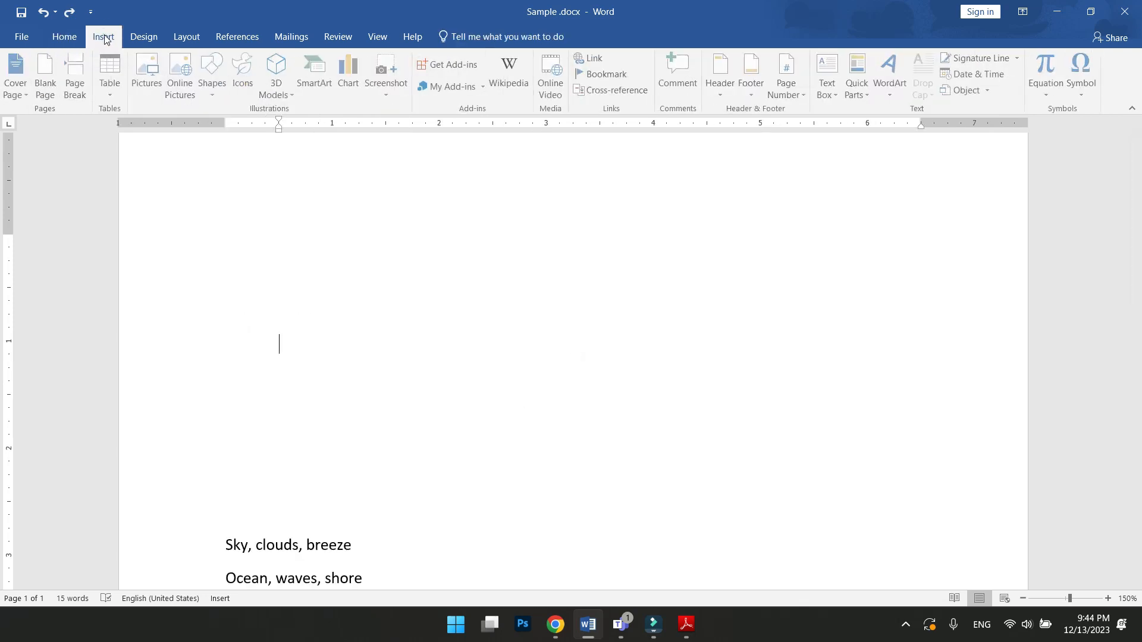
{"action": "left_click", "coordinate": [112, 83]}
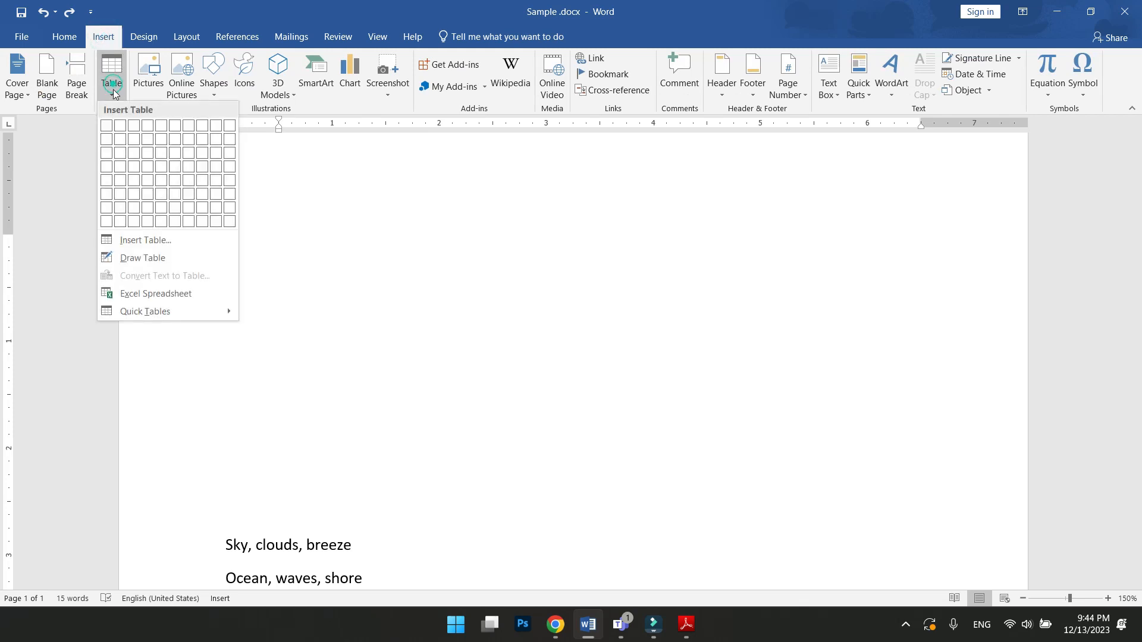
{"action": "left_click", "coordinate": [144, 244]}
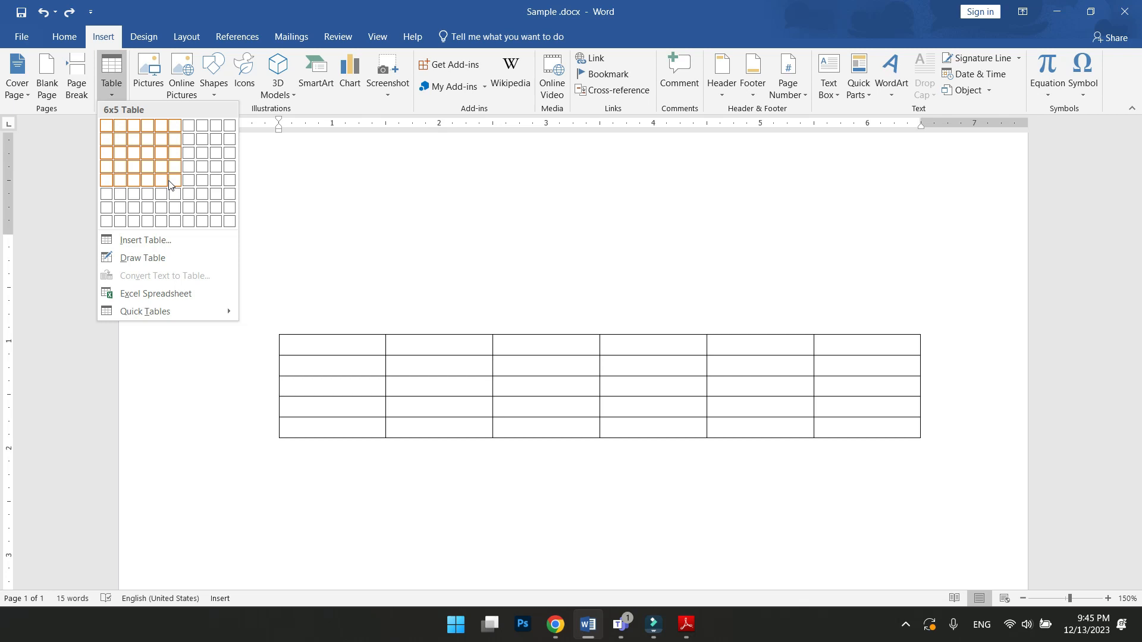
{"action": "left_click", "coordinate": [138, 239]}
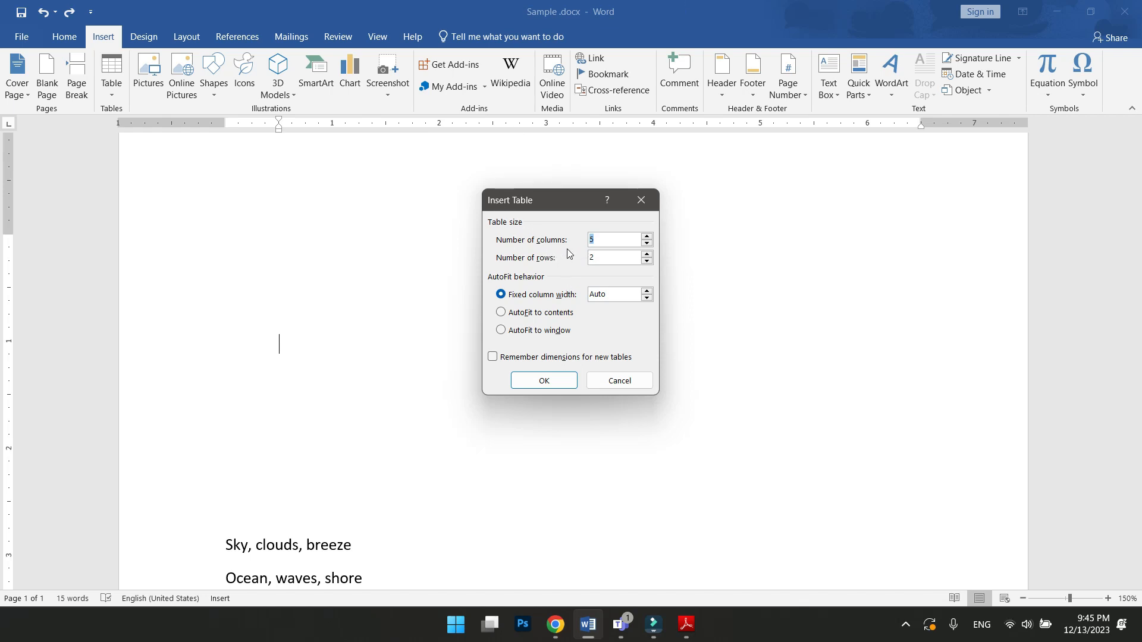
{"action": "left_click", "coordinate": [591, 239]}
{"action": "left_click_drag", "start_coordinate": [591, 239], "coordinate": [588, 239]}
{"action": "type", "text": "12"}
{"action": "double_click", "coordinate": [598, 258]}
{"action": "type", "text": "15"}
{"action": "left_click", "coordinate": [542, 384]}
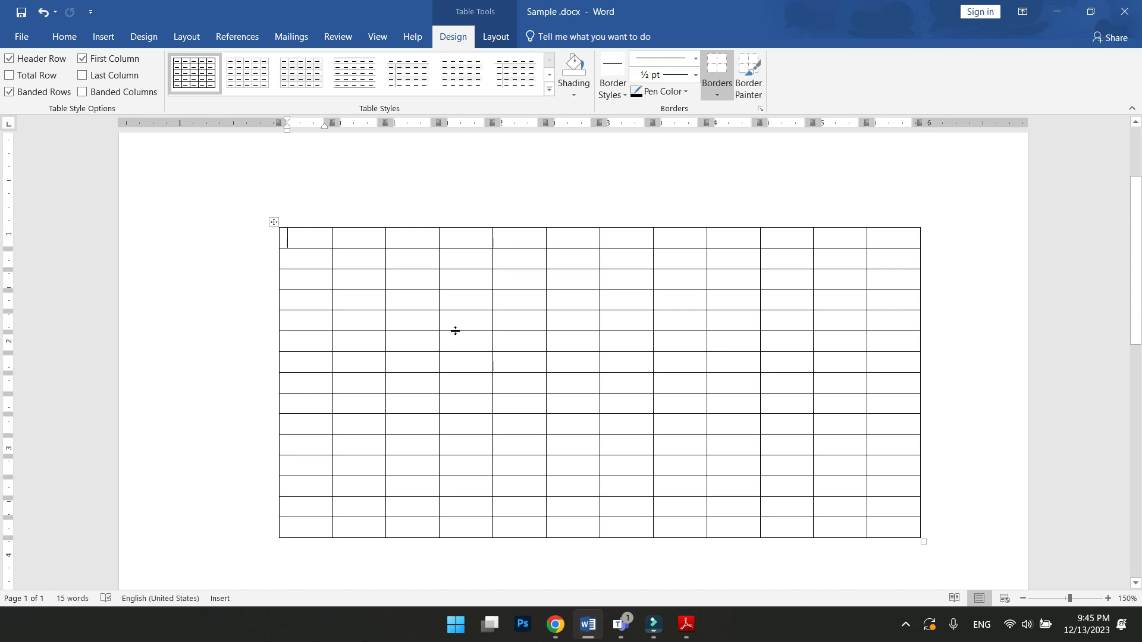
{"action": "key", "text": "ctrl+z"}
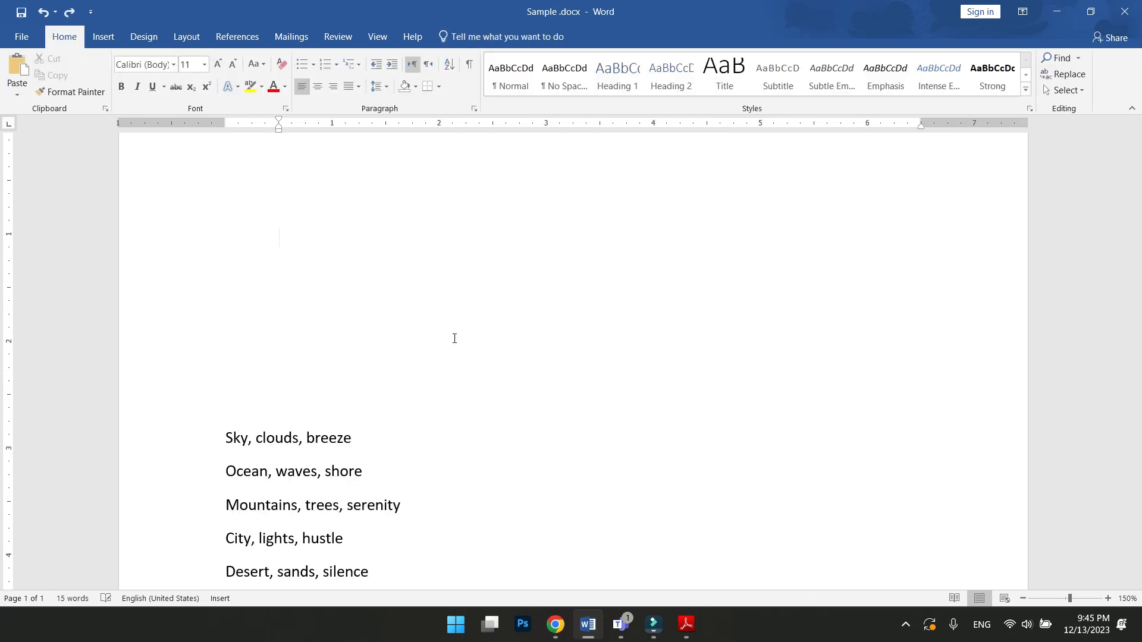
Step: Draw a table frame about 5.76" wide and 0.54" high in the blank area above the text, using Draw Table
{"action": "left_click", "coordinate": [105, 38]}
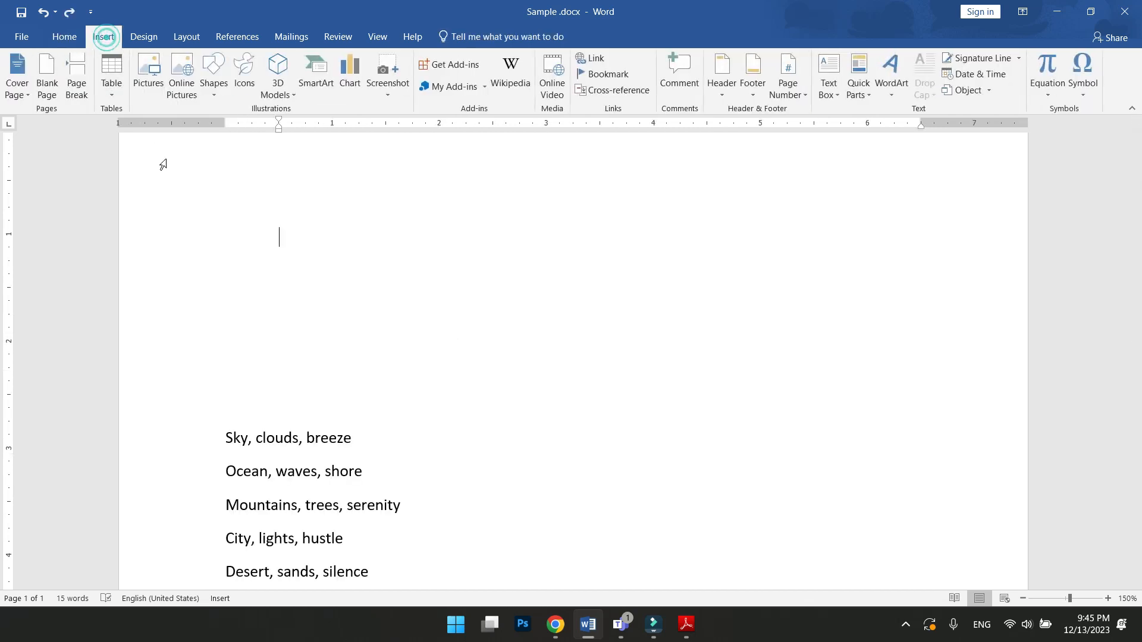
{"action": "left_click", "coordinate": [115, 86]}
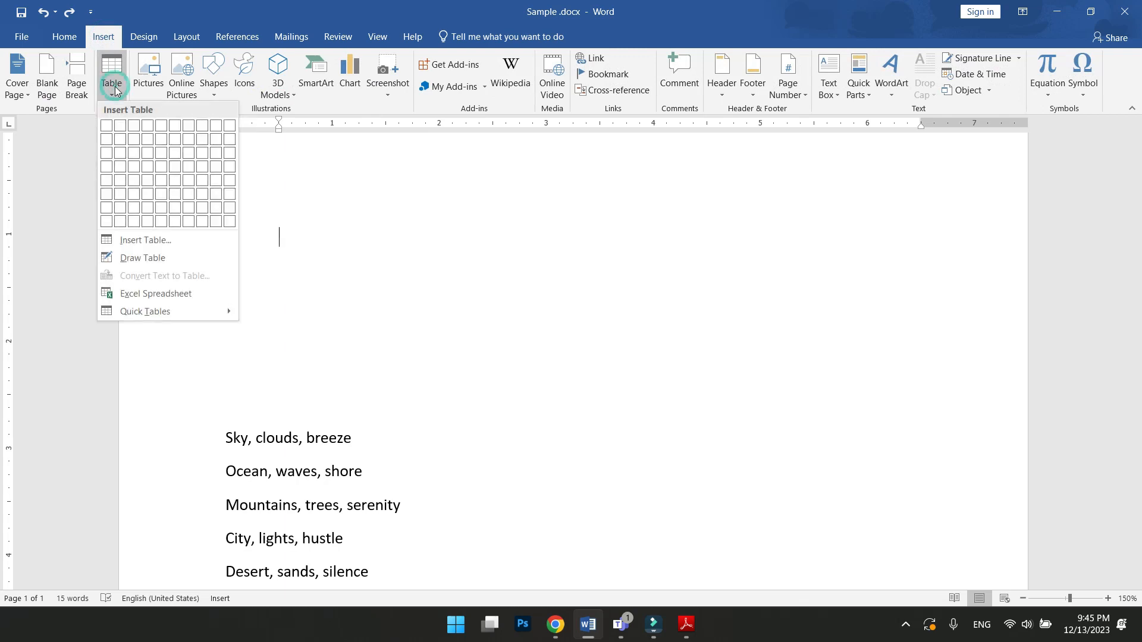
{"action": "left_click", "coordinate": [162, 256]}
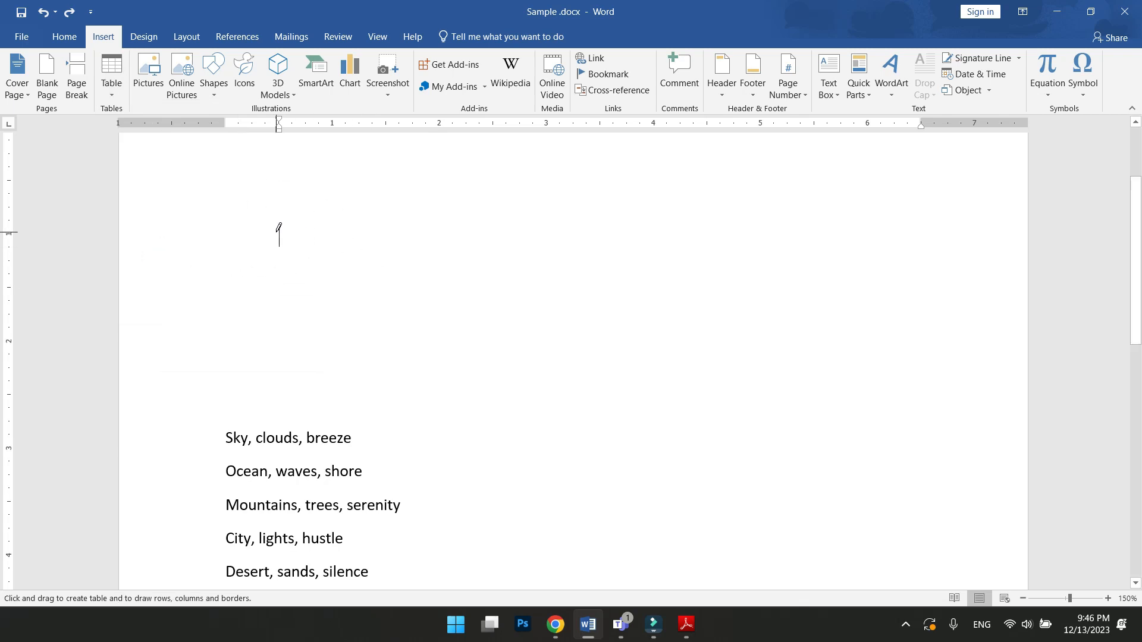
{"action": "mouse_move", "coordinate": [276, 232]}
{"action": "left_mouse_down"}
{"action": "mouse_move", "coordinate": [703, 213]}
{"action": "mouse_move", "coordinate": [780, 321]}
{"action": "mouse_move", "coordinate": [882, 282]}
{"action": "mouse_move", "coordinate": [894, 289]}
{"action": "left_mouse_up"}
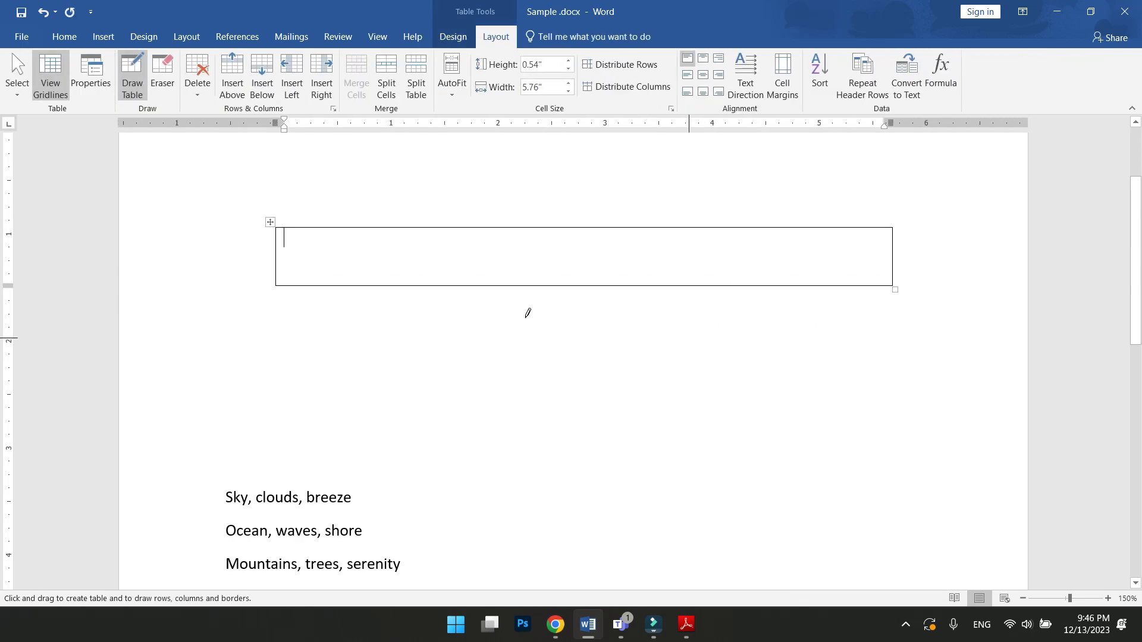
Step: Draw a vertical divider near the middle of the frame and three horizontal dividers to form two columns and four rows
{"action": "left_click_drag", "start_coordinate": [571, 231], "coordinate": [569, 284]}
{"action": "mouse_move", "coordinate": [281, 248]}
{"action": "left_mouse_down"}
{"action": "mouse_move", "coordinate": [737, 237]}
{"action": "mouse_move", "coordinate": [811, 249]}
{"action": "left_mouse_up"}
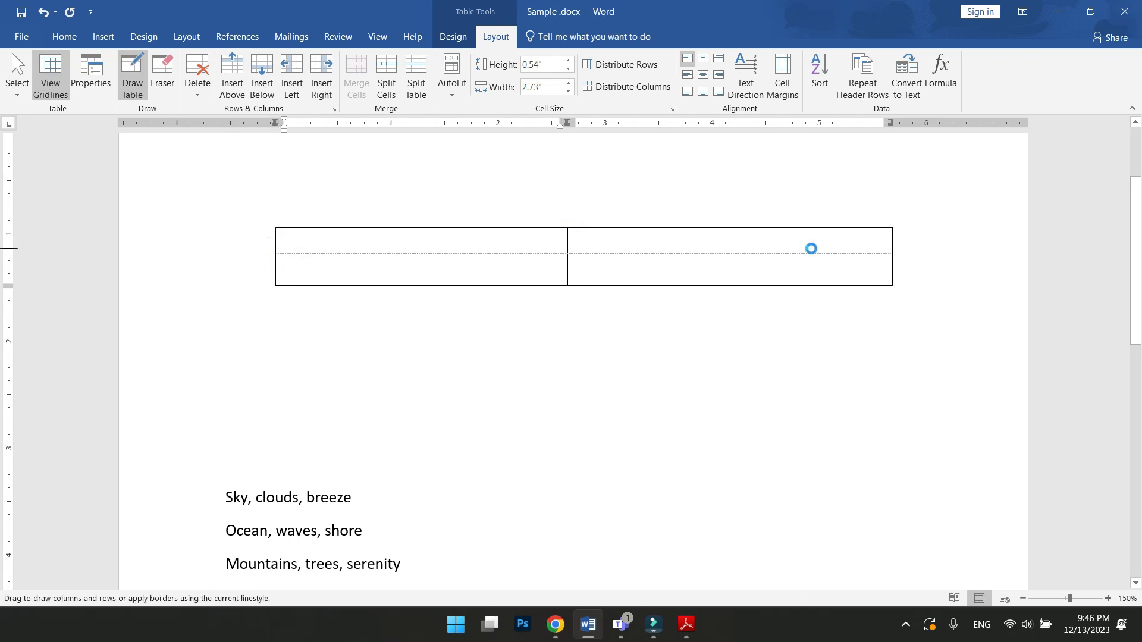
{"action": "left_click_drag", "start_coordinate": [294, 285], "coordinate": [818, 266]}
{"action": "left_click_drag", "start_coordinate": [308, 239], "coordinate": [879, 242]}
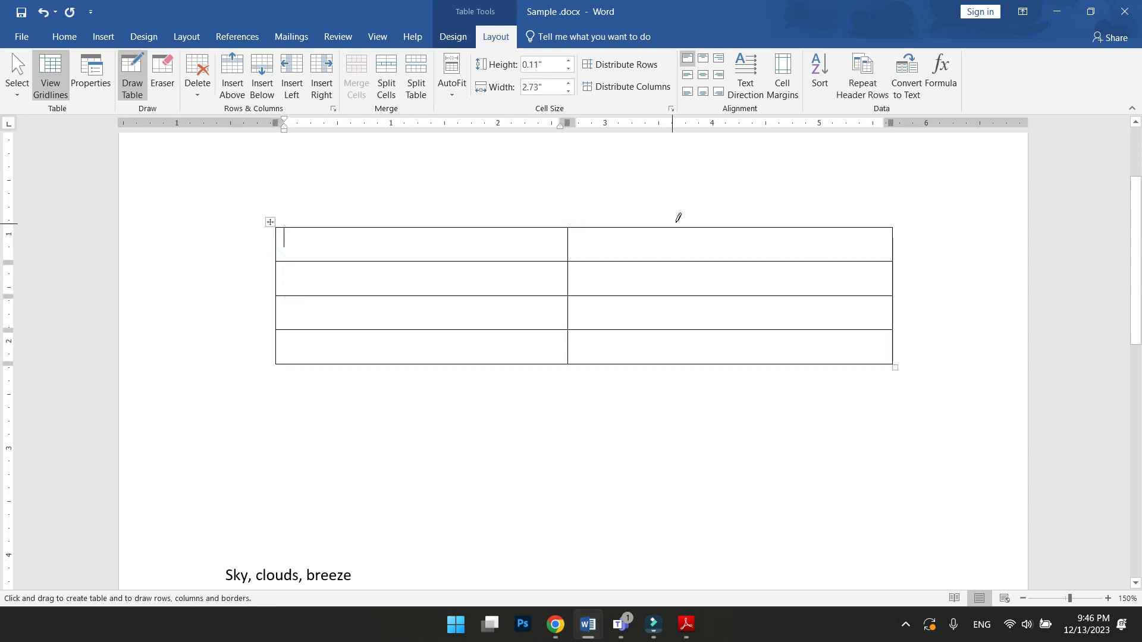
Step: Draw a narrow upright box above the table's right half and add three vertical dividers to the main table
{"action": "left_click_drag", "start_coordinate": [685, 218], "coordinate": [694, 365]}
{"action": "mouse_move", "coordinate": [785, 364]}
{"action": "left_mouse_down"}
{"action": "mouse_move", "coordinate": [797, 458]}
{"action": "mouse_move", "coordinate": [780, 467]}
{"action": "left_mouse_up"}
{"action": "left_click_drag", "start_coordinate": [631, 365], "coordinate": [631, 467]}
{"action": "left_click_drag", "start_coordinate": [385, 362], "coordinate": [386, 496]}
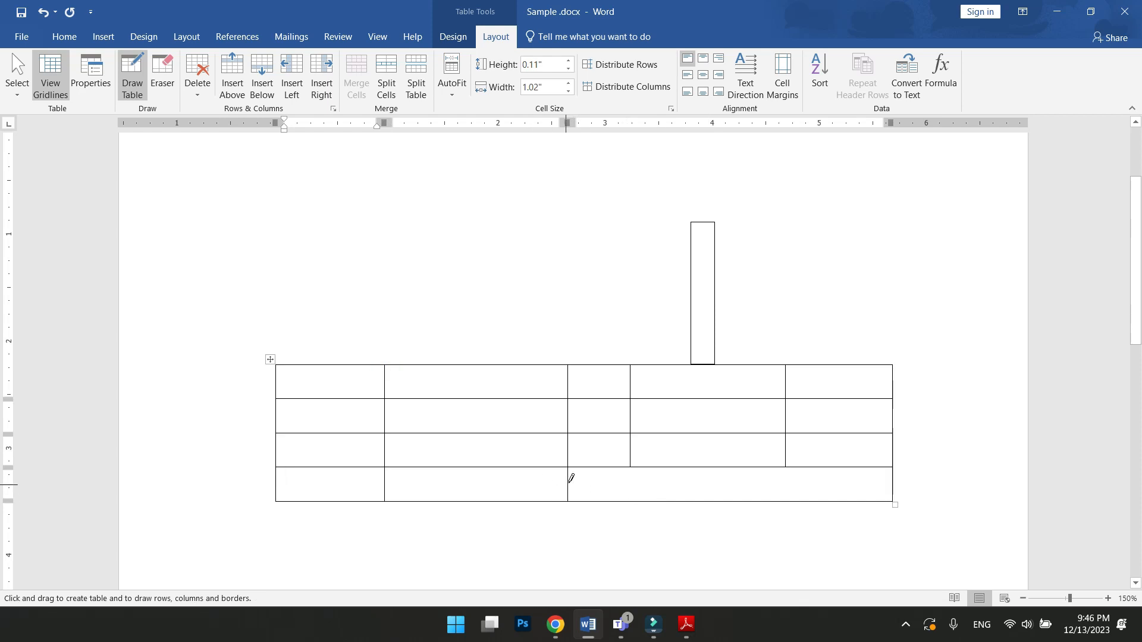
Step: Split the wide bottom-right cell into two rows and extend the two right-hand column dividers down through them
{"action": "mouse_move", "coordinate": [569, 479]}
{"action": "left_mouse_down"}
{"action": "mouse_move", "coordinate": [765, 472]}
{"action": "mouse_move", "coordinate": [750, 479]}
{"action": "left_mouse_up"}
{"action": "left_click_drag", "start_coordinate": [632, 462], "coordinate": [640, 532]}
{"action": "left_click_drag", "start_coordinate": [787, 463], "coordinate": [786, 535]}
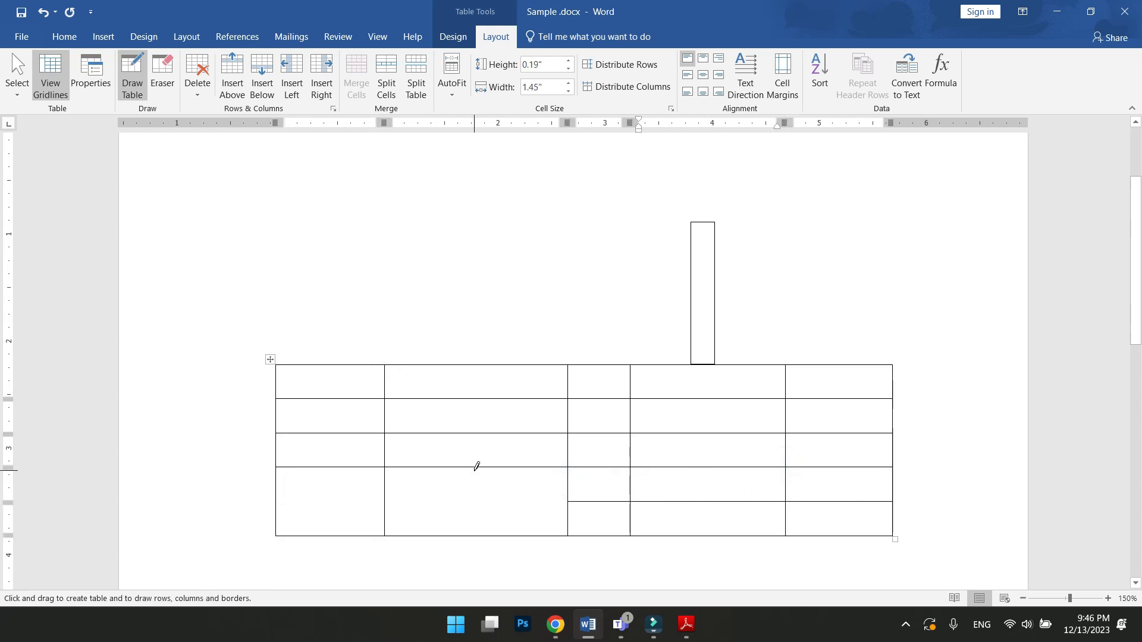
Step: Draw a vertical divider through the second column, and try a horizontal line across the undivided bottom-left cells
{"action": "left_click_drag", "start_coordinate": [469, 367], "coordinate": [471, 524]}
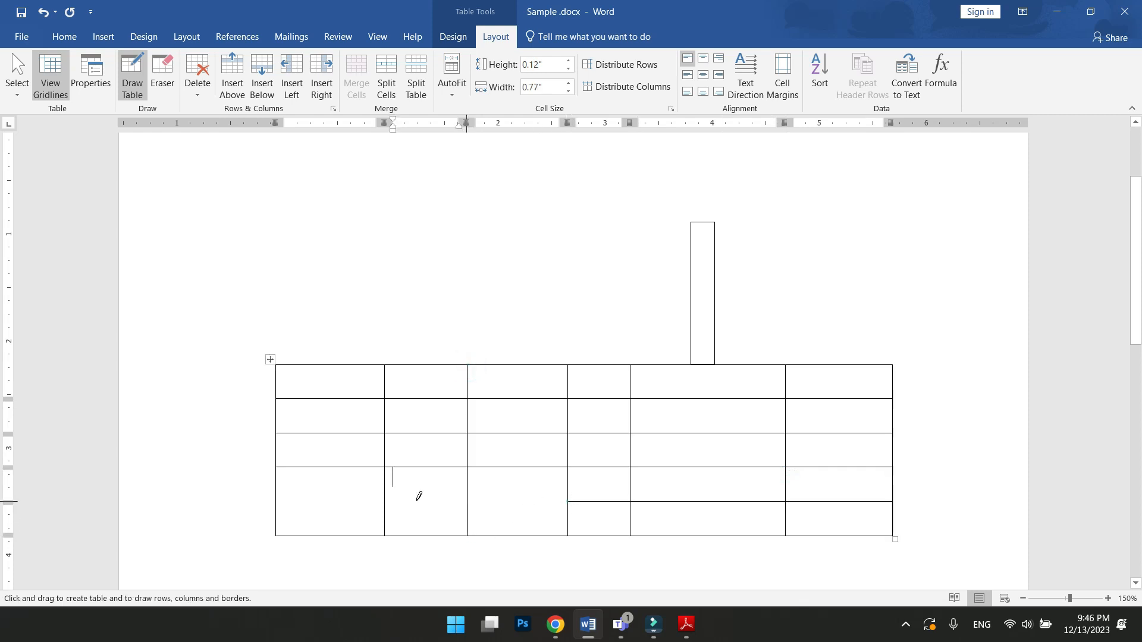
{"action": "left_click_drag", "start_coordinate": [568, 502], "coordinate": [276, 499]}
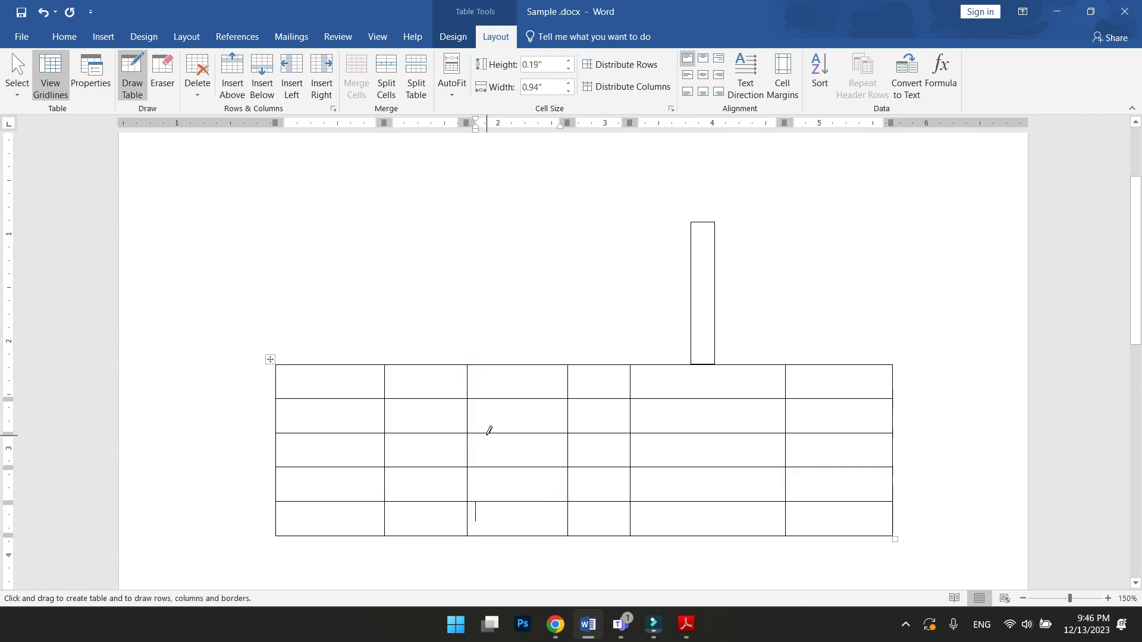
{"action": "key", "text": "ctrl+z"}
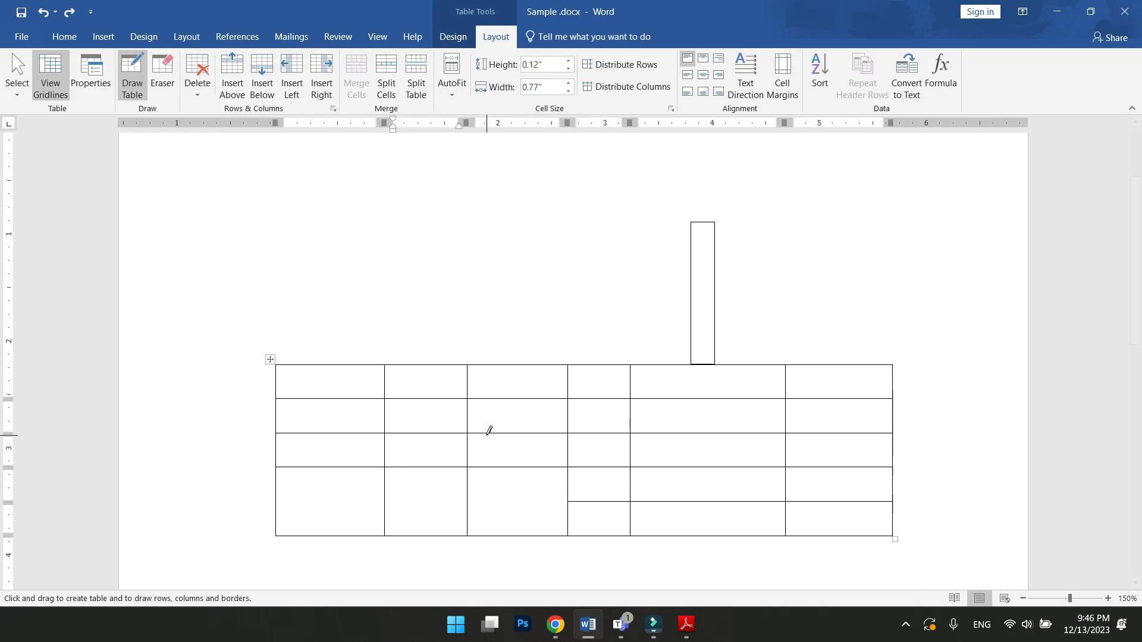
Step: Switch to Adobe Reader, view the slide following the table creation slide, and return to Word
{"action": "left_click", "coordinate": [685, 624]}
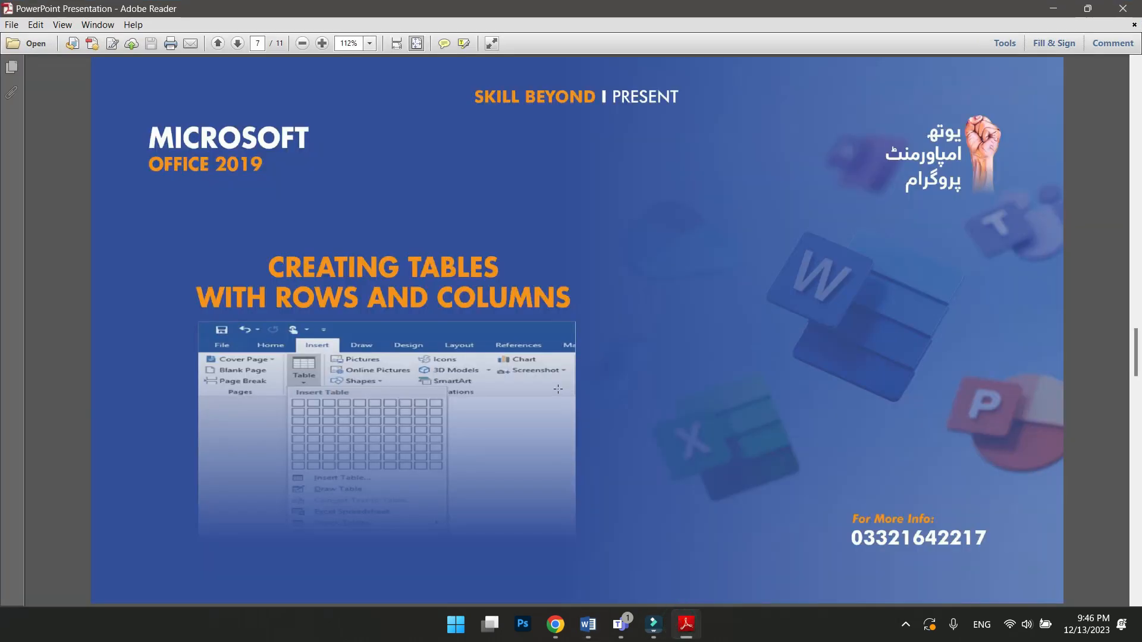
{"action": "scroll", "coordinate": [558, 389], "scroll_direction": "down", "scroll_amount": 1}
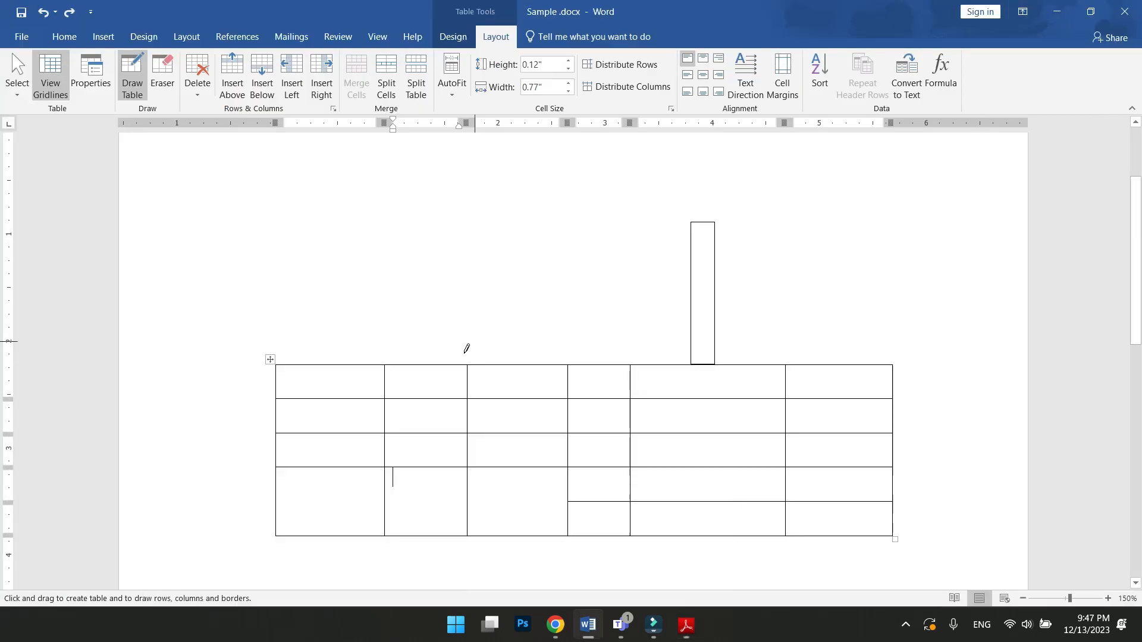
{"action": "left_click", "coordinate": [1050, 12]}
Step: Undo all the table drawing and the earlier deletions of the numbered list, heading and name entries
{"action": "key", "text": "ctrl+z"}
{"action": "key", "text": "ctrl+z"}
{"action": "key", "text": "ctrl+z"}
{"action": "key", "text": "ctrl+z"}
{"action": "key", "text": "ctrl+z"}
{"action": "key", "text": "ctrl+z"}
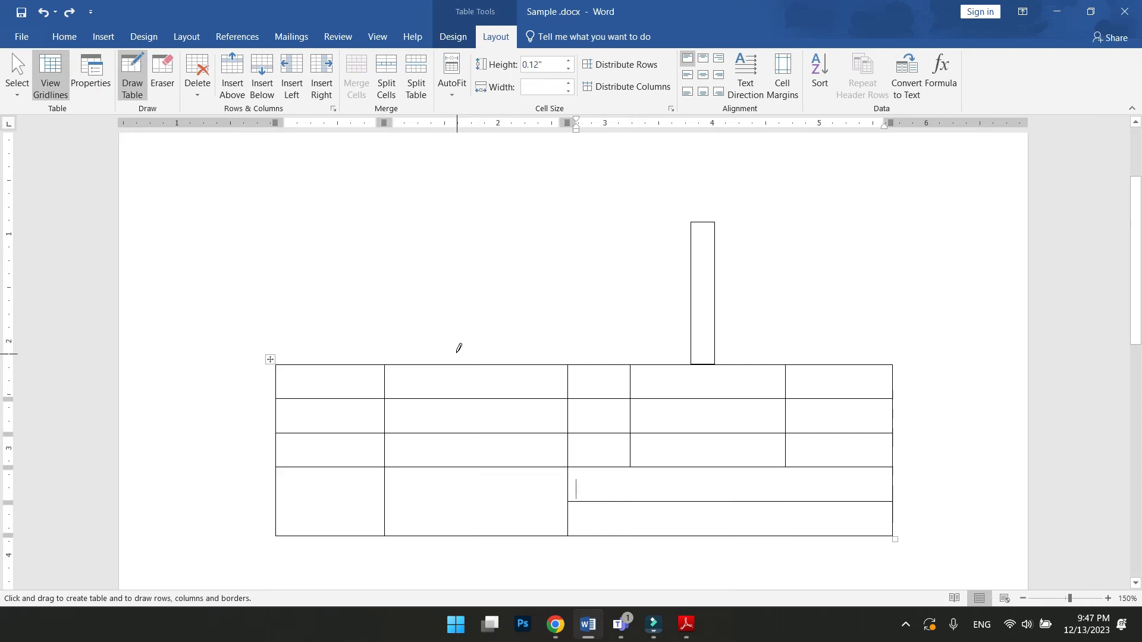
{"action": "key", "text": "ctrl+z"}
{"action": "key", "text": "ctrl+z"}
{"action": "key", "text": "ctrl+z"}
{"action": "key", "text": "ctrl+z"}
{"action": "key", "text": "ctrl+z"}
{"action": "key", "text": "ctrl+z"}
{"action": "key", "text": "ctrl+z"}
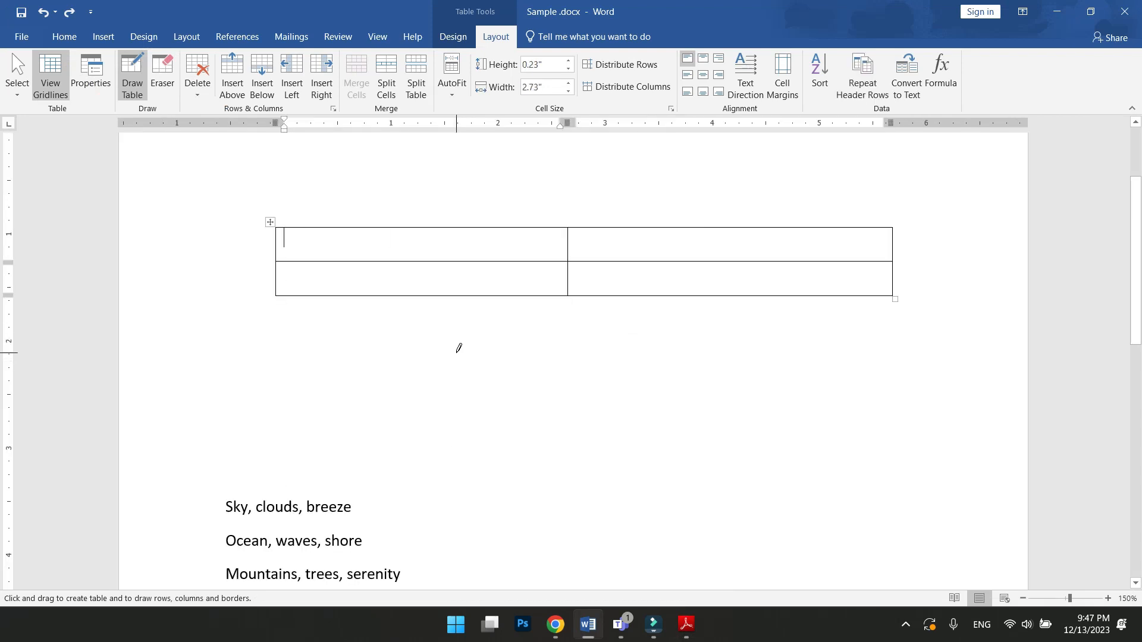
{"action": "key", "text": "ctrl+z"}
{"action": "key", "text": "ctrl+z"}
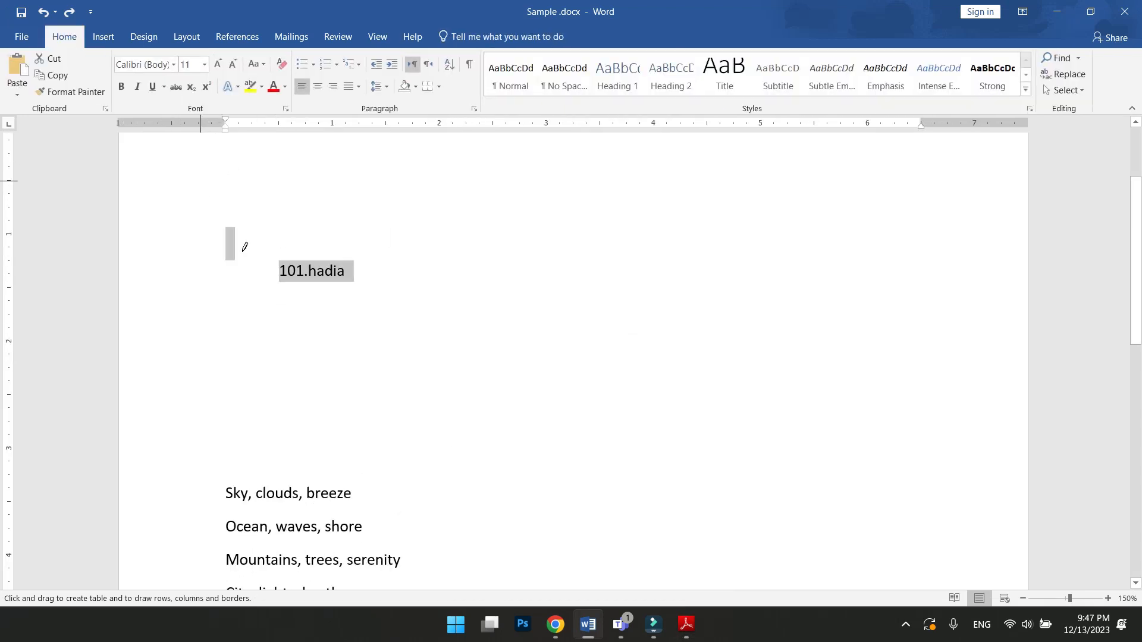
{"action": "key", "text": "ctrl+z"}
{"action": "key", "text": "ctrl+z"}
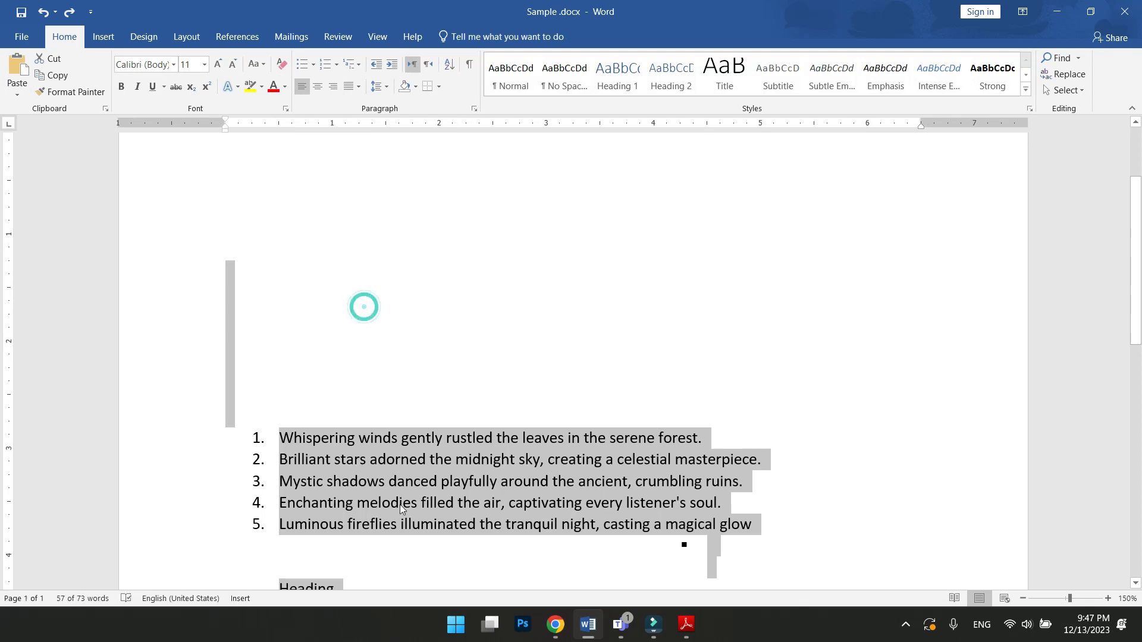
Step: Delete the five numbered sentences together with the heading and the name entries below them
{"action": "scroll", "coordinate": [404, 497], "scroll_direction": "down", "scroll_amount": 1}
{"action": "left_click_drag", "start_coordinate": [397, 503], "coordinate": [191, 288]}
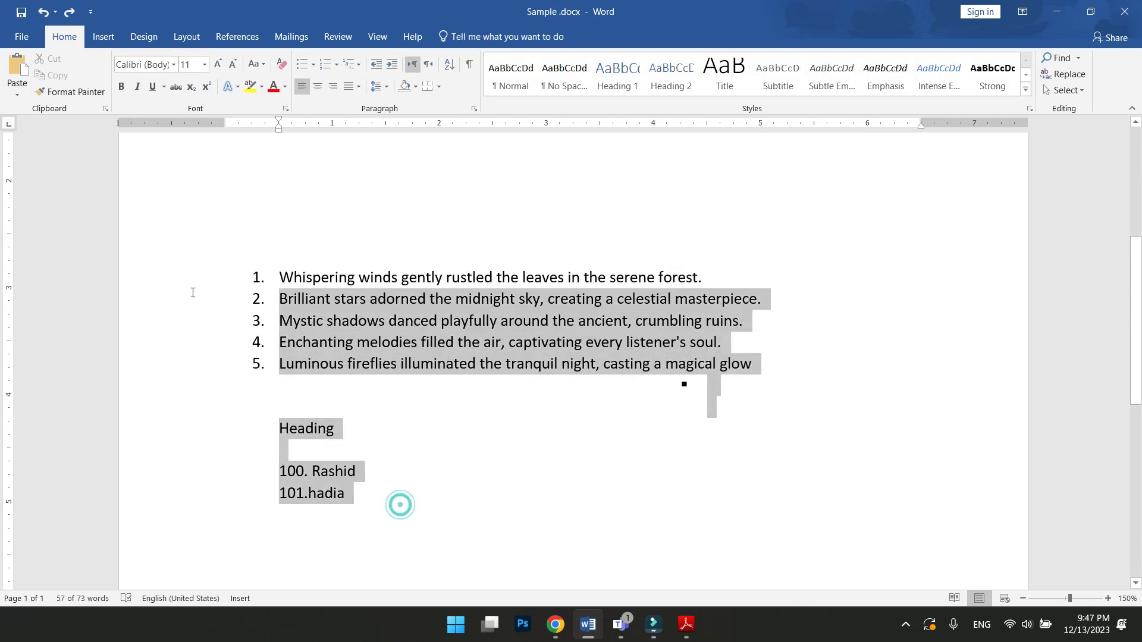
{"action": "key", "text": "Delete"}
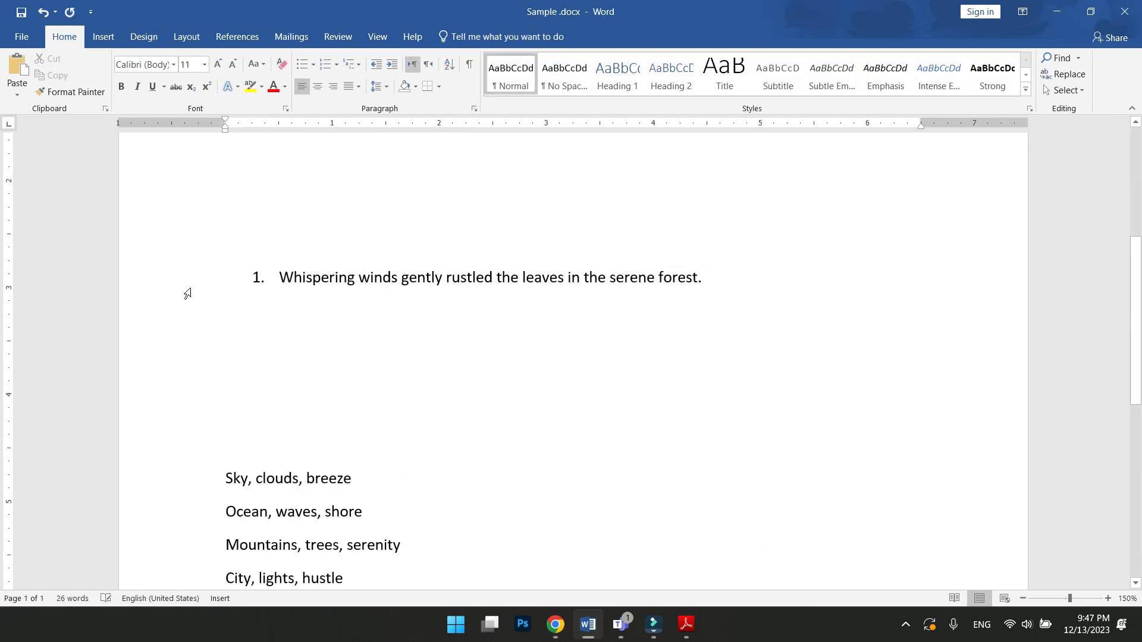
{"action": "triple_click", "coordinate": [707, 277]}
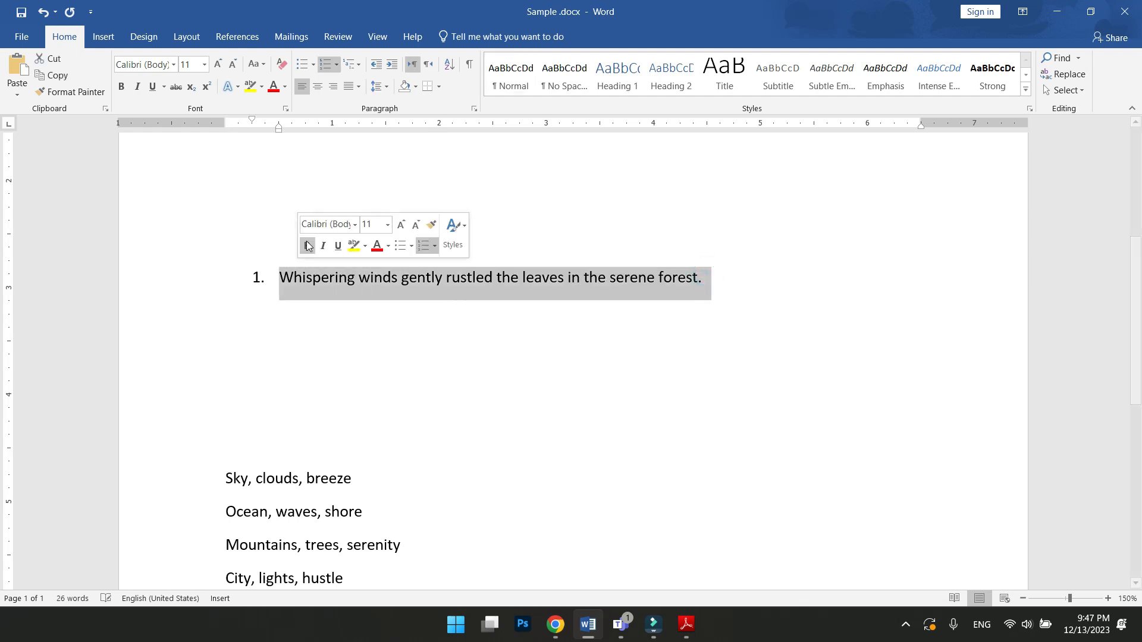
{"action": "key", "text": "Delete"}
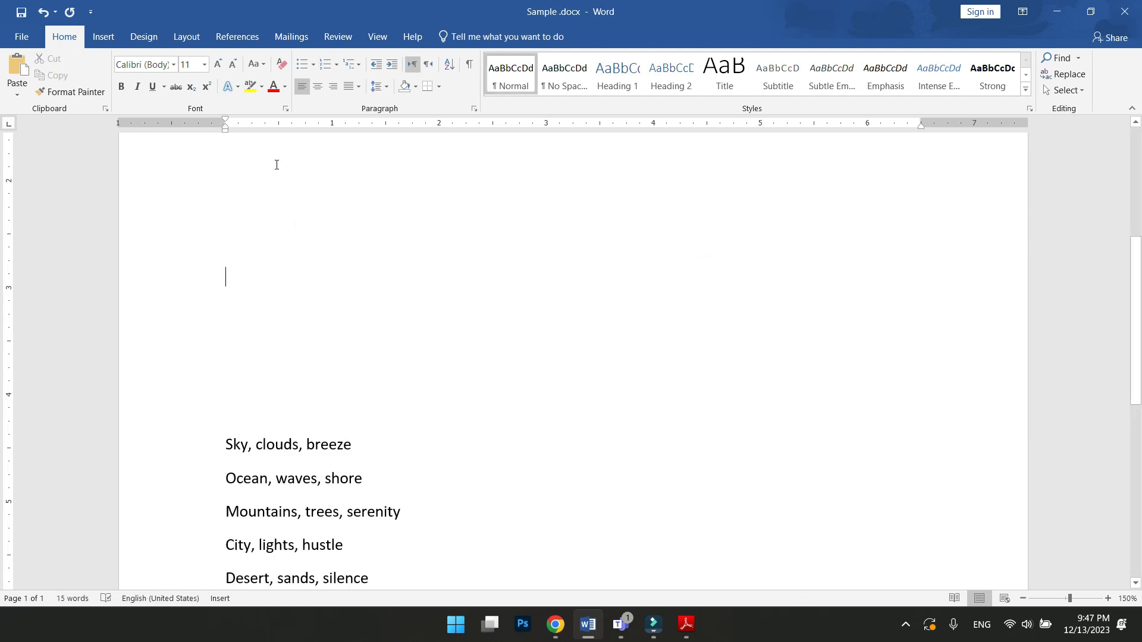
Step: Convert the five lines from "Sky, clouds, breeze" to "Desert, sands, silence" into a table with 3 columns, separating the text at commas
{"action": "scroll", "coordinate": [321, 230], "scroll_direction": "down", "scroll_amount": 6}
{"action": "scroll", "coordinate": [462, 270], "scroll_direction": "up", "scroll_amount": 1}
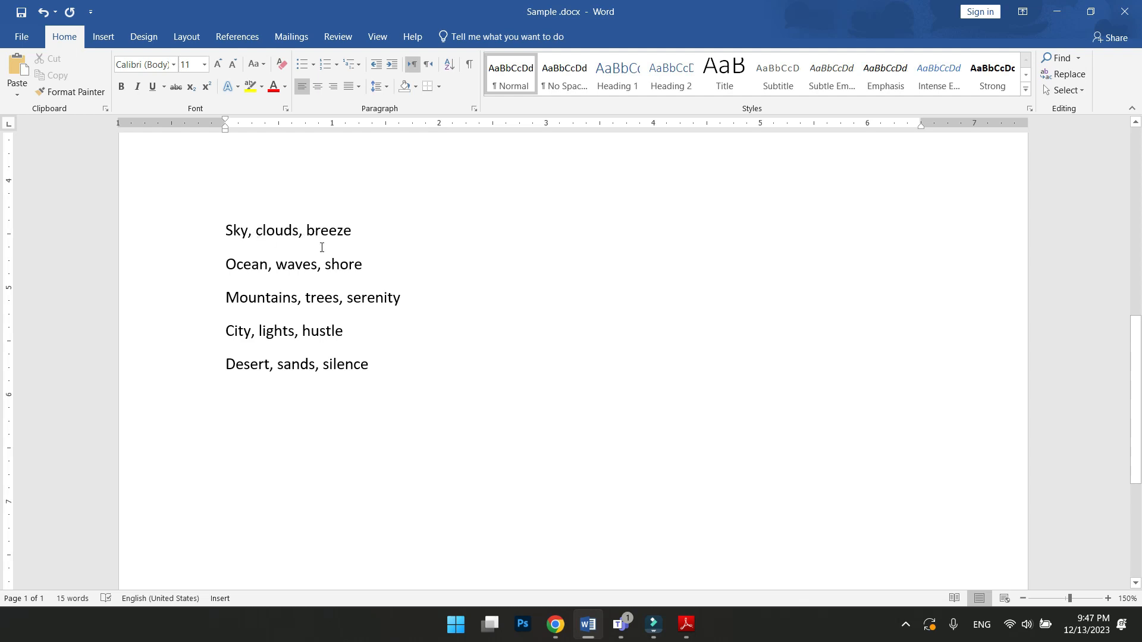
{"action": "left_click_drag", "start_coordinate": [230, 232], "coordinate": [355, 233]}
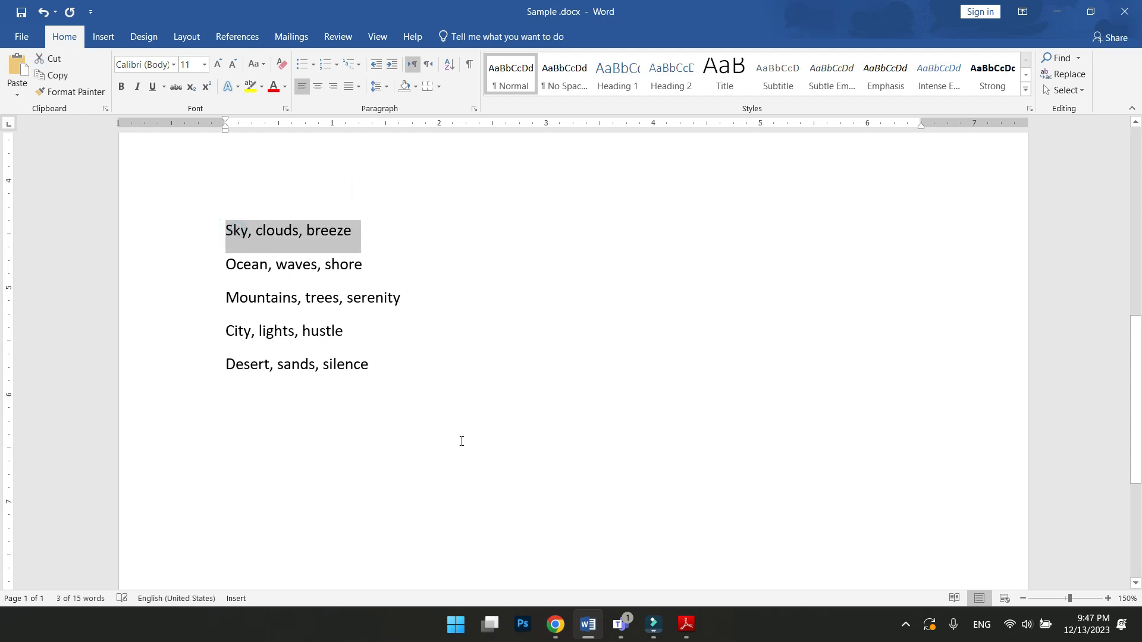
{"action": "left_click", "coordinate": [409, 299]}
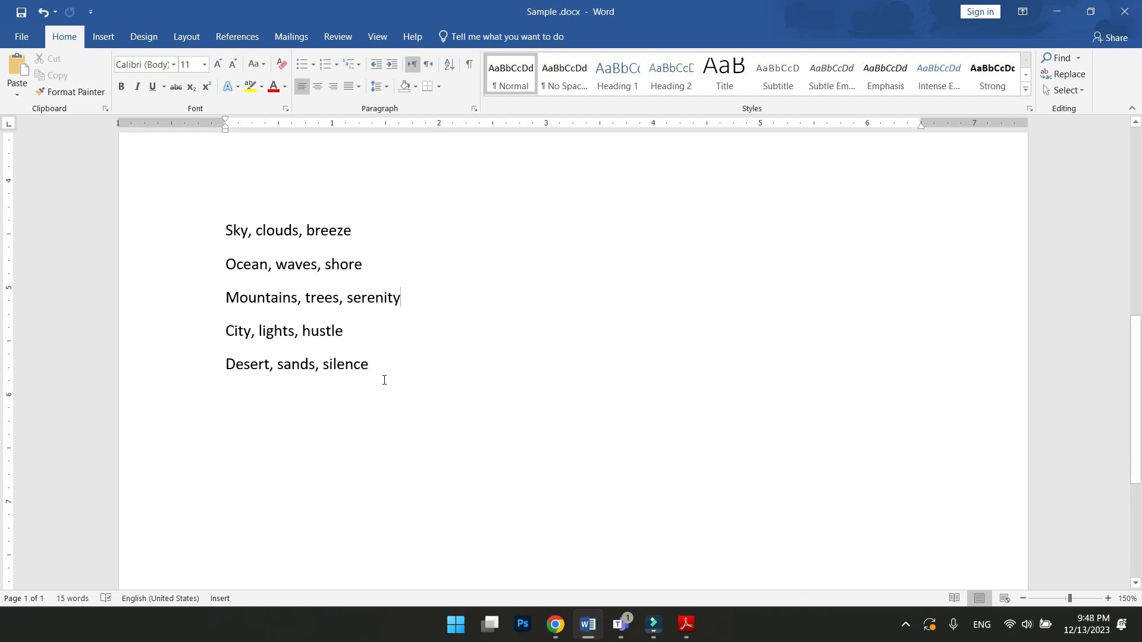
{"action": "left_click_drag", "start_coordinate": [380, 371], "coordinate": [202, 241]}
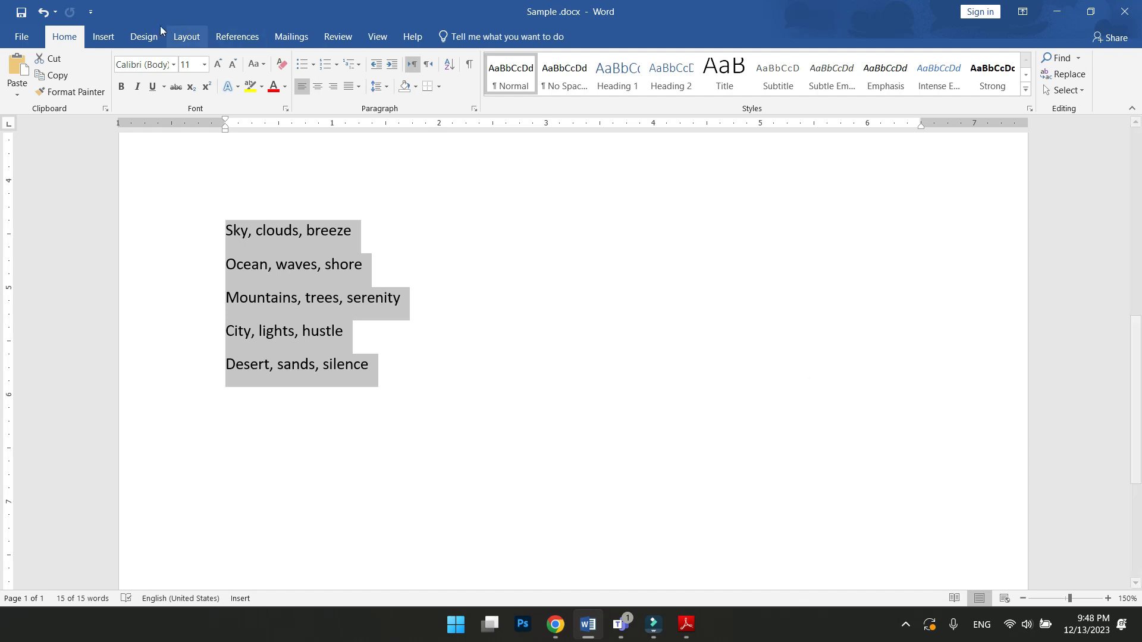
{"action": "left_click", "coordinate": [105, 37]}
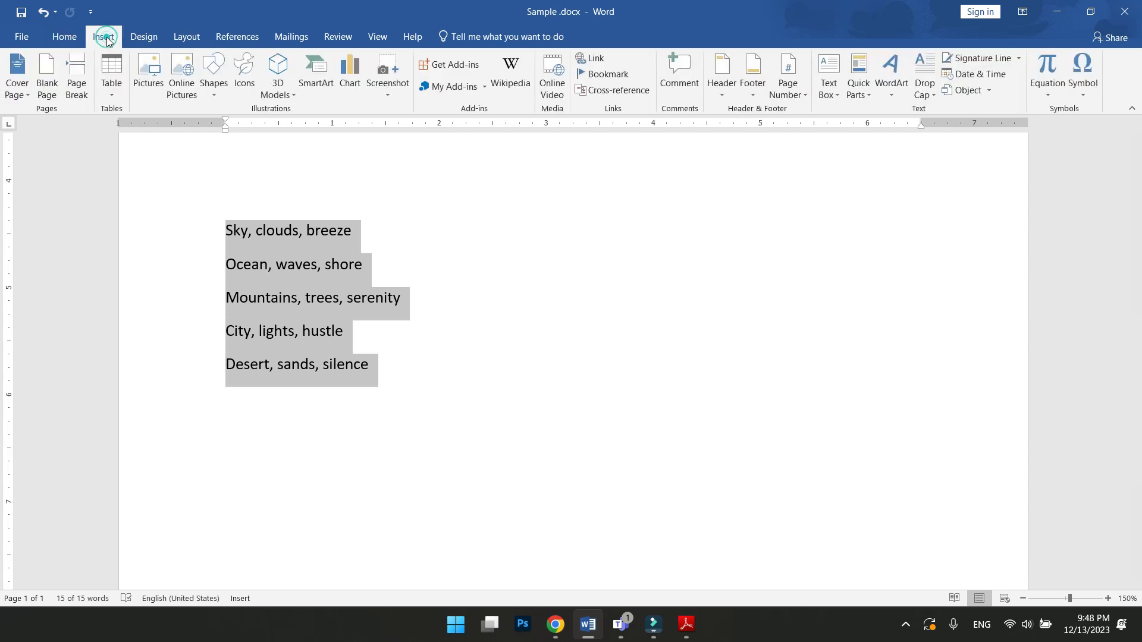
{"action": "left_click", "coordinate": [111, 87]}
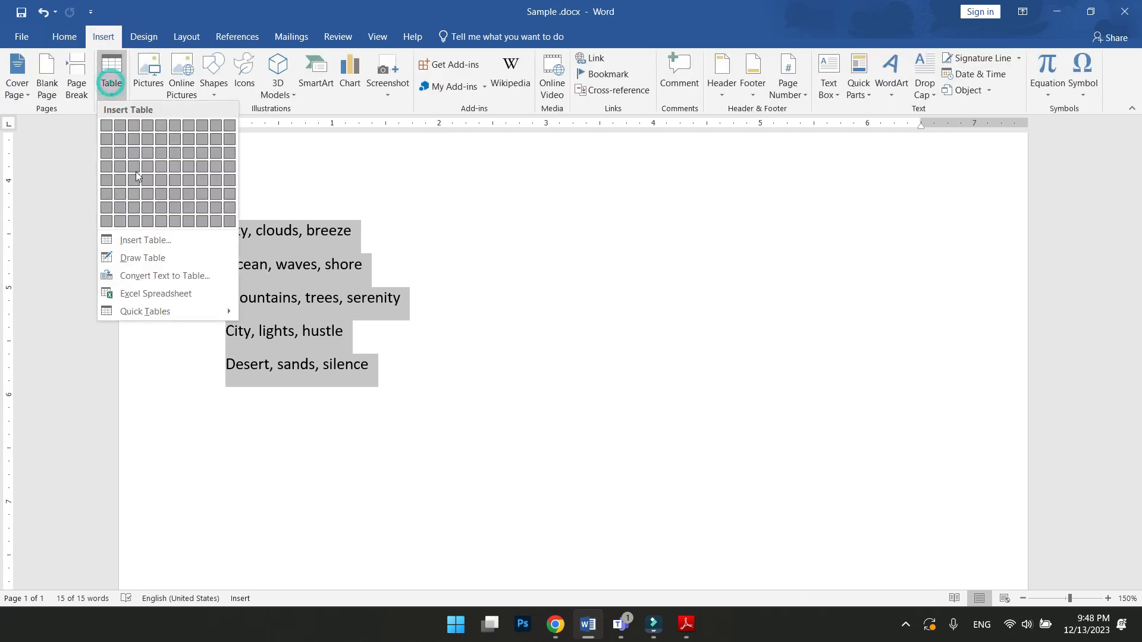
{"action": "left_click", "coordinate": [143, 275]}
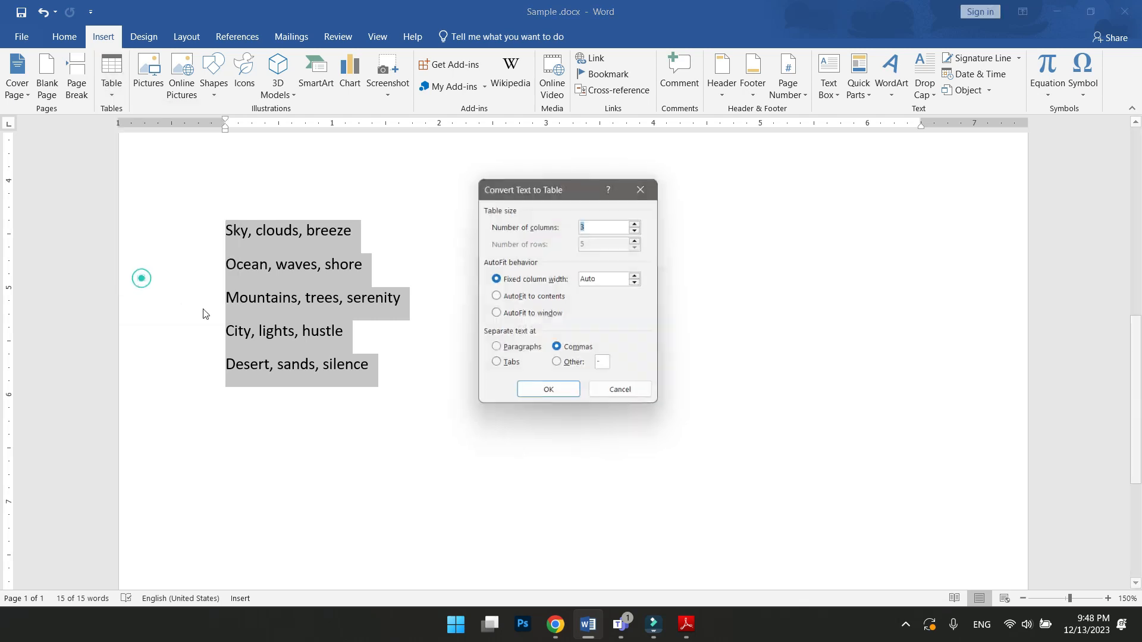
{"action": "left_click_drag", "start_coordinate": [573, 186], "coordinate": [591, 185]}
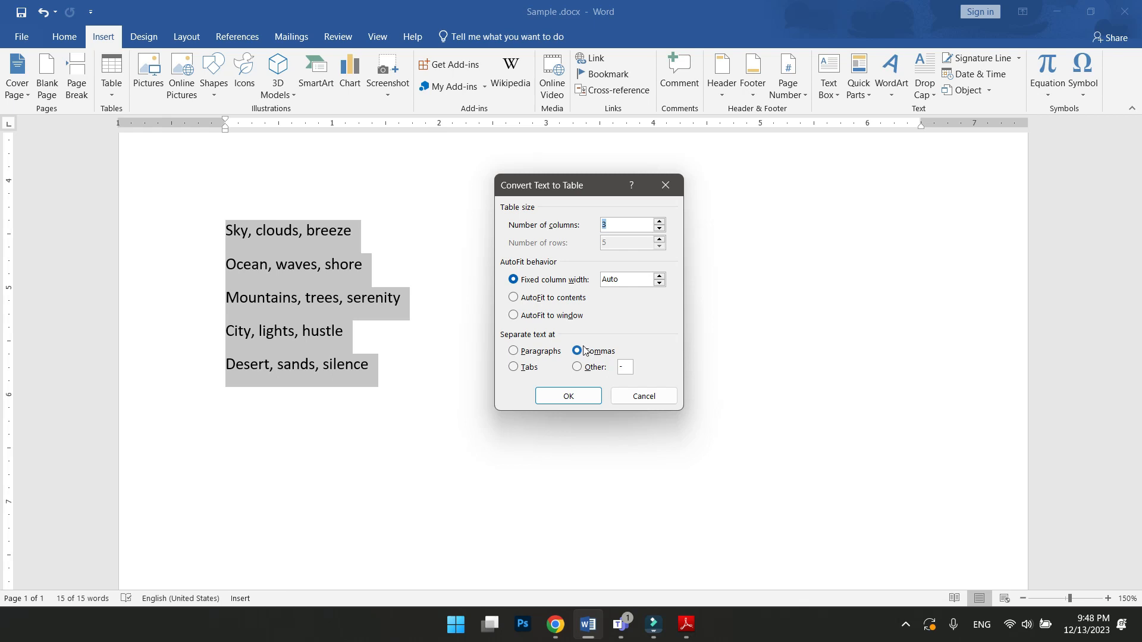
{"action": "left_click", "coordinate": [569, 395]}
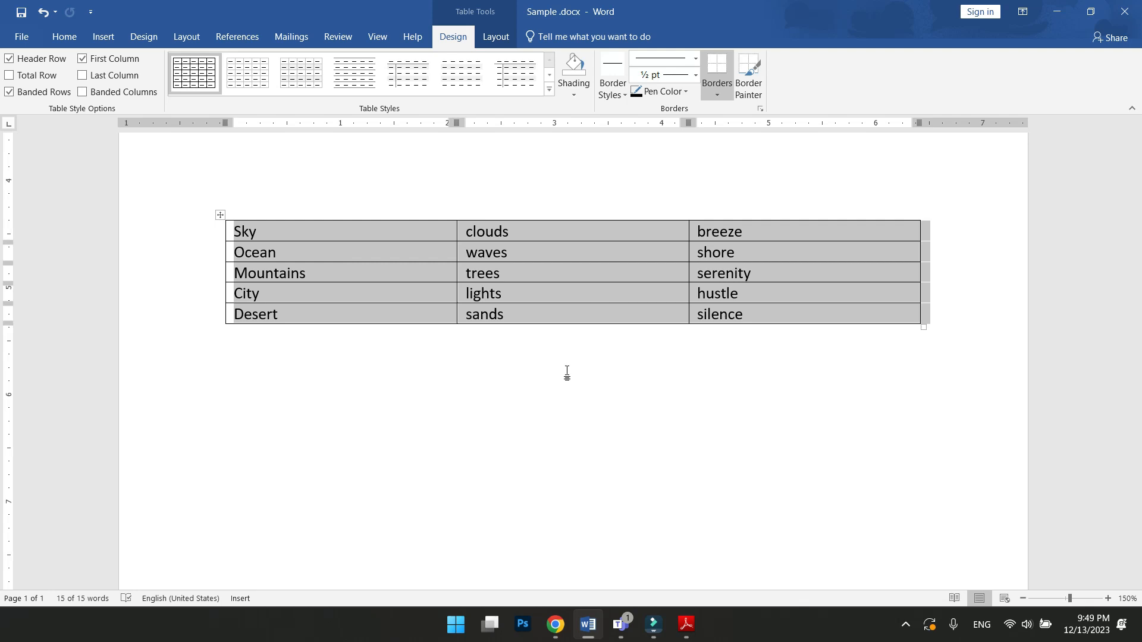
{"action": "left_click", "coordinate": [610, 347]}
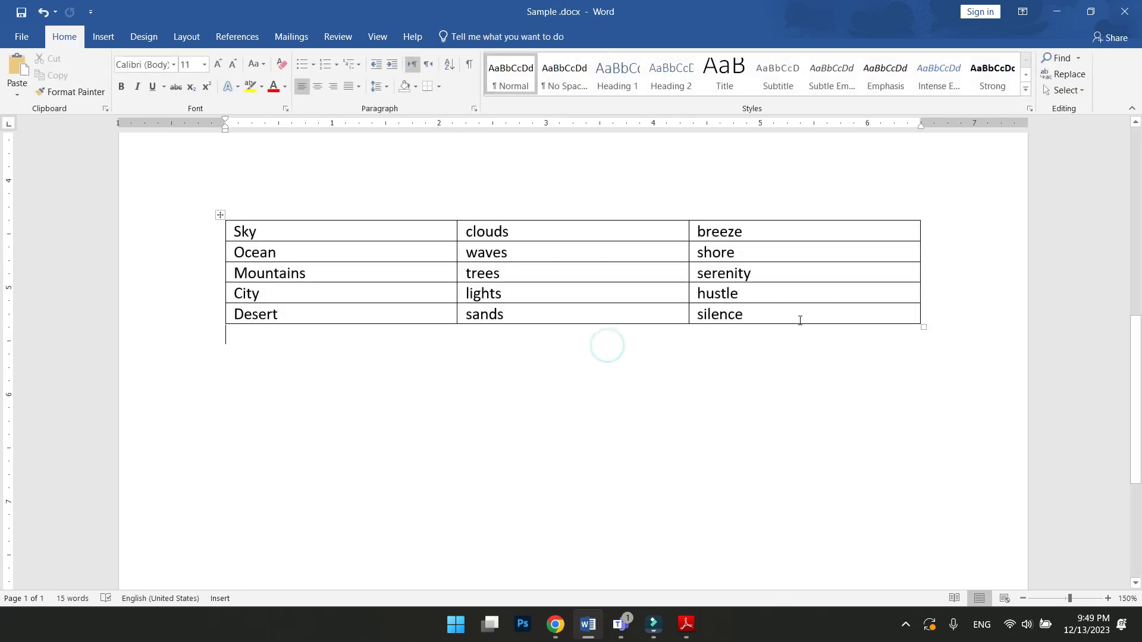
Step: Switch to Adobe Reader, view the slide after "Convert Text into Table", and return to Word
{"action": "left_click", "coordinate": [691, 634]}
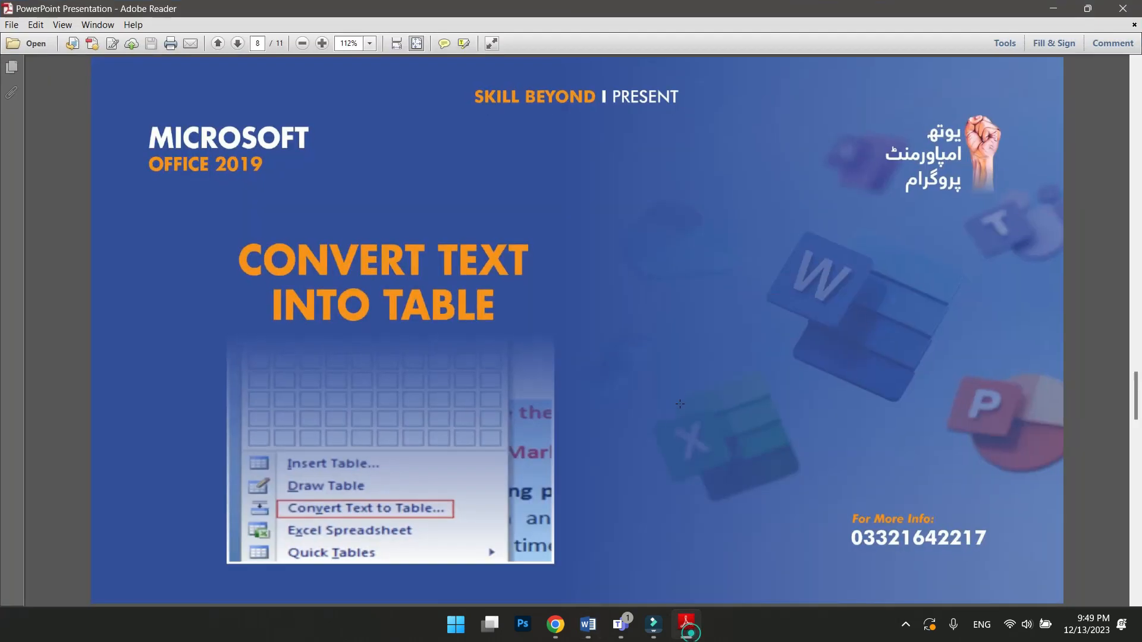
{"action": "scroll", "coordinate": [680, 403], "scroll_direction": "down", "scroll_amount": 1}
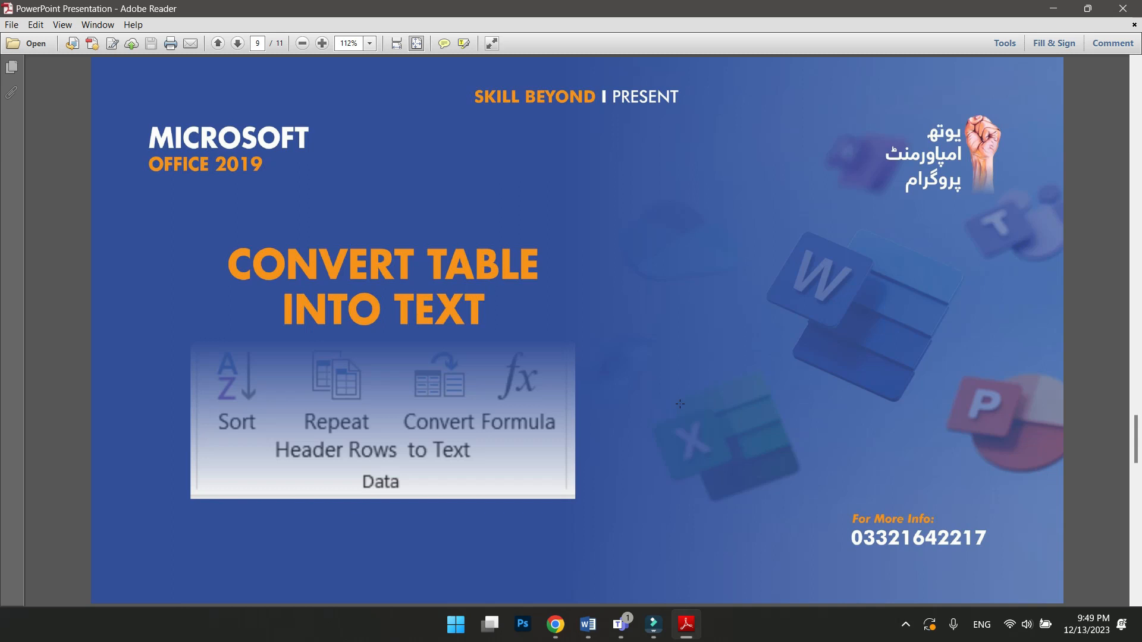
{"action": "left_click", "coordinate": [1046, 10]}
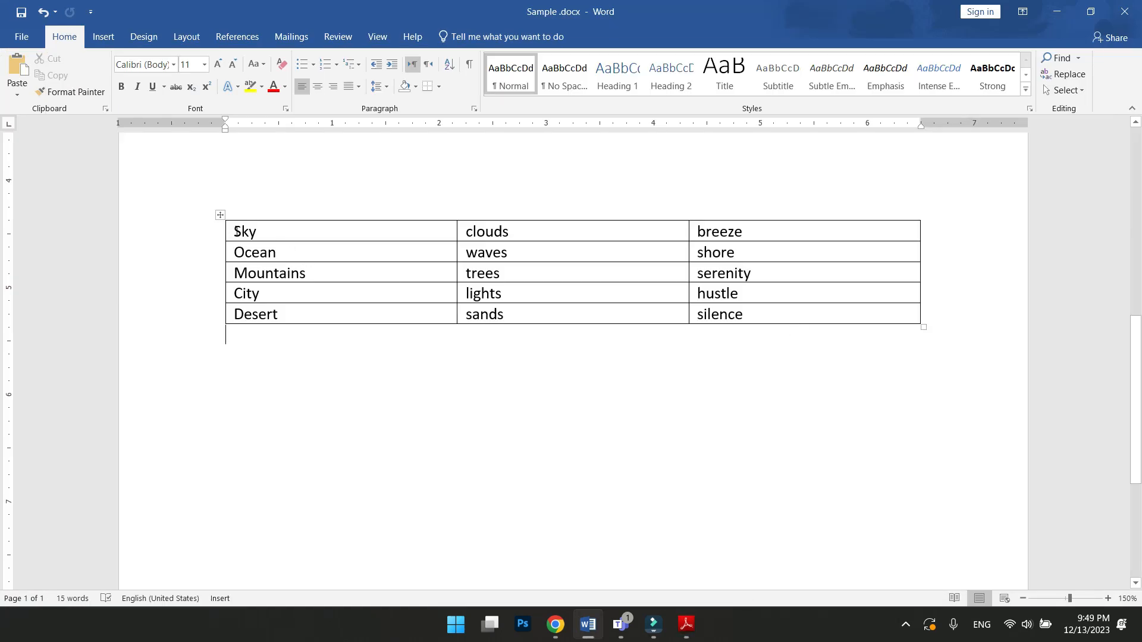
Step: Centre the text in all table cells and increase its font size to 16
{"action": "left_click_drag", "start_coordinate": [230, 234], "coordinate": [747, 308]}
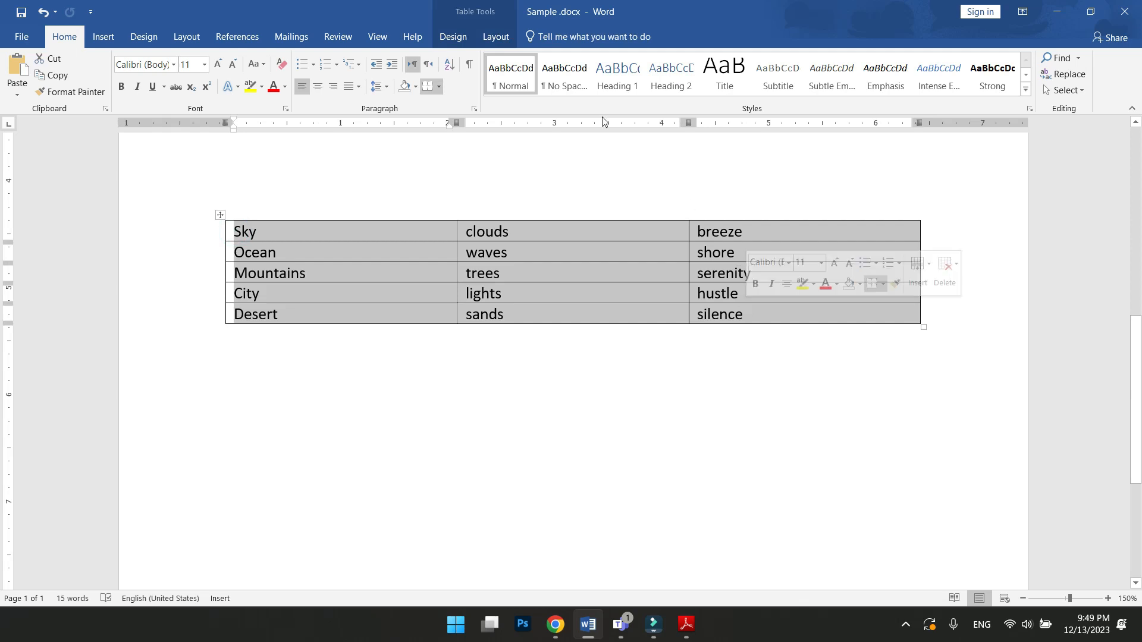
{"action": "left_click", "coordinate": [496, 36]}
{"action": "left_click", "coordinate": [702, 75]}
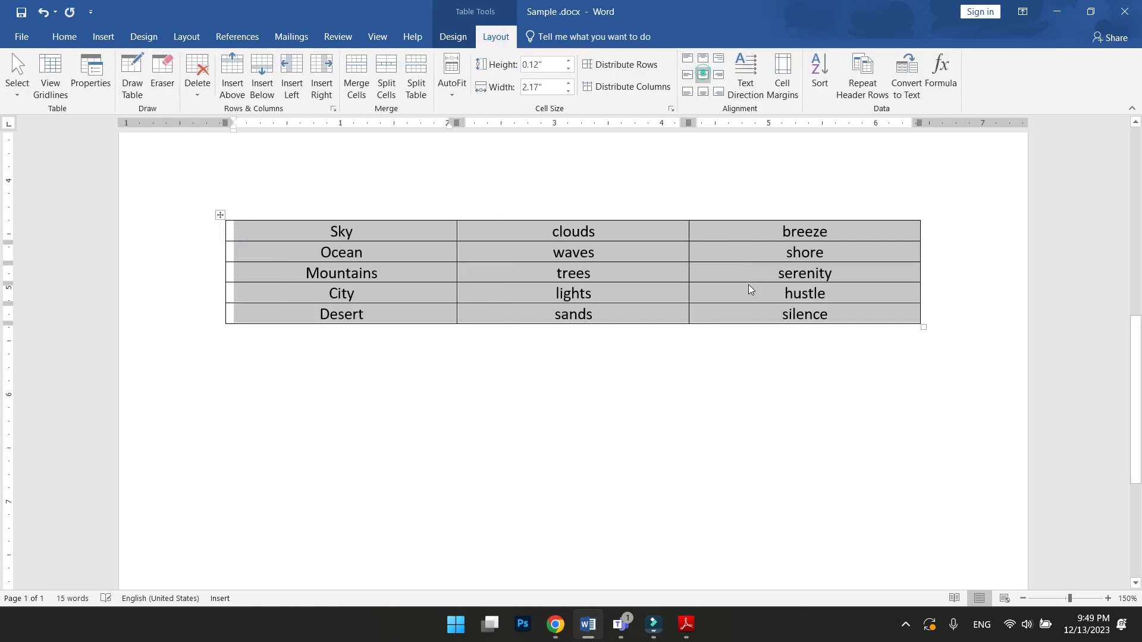
{"action": "left_click", "coordinate": [64, 36]}
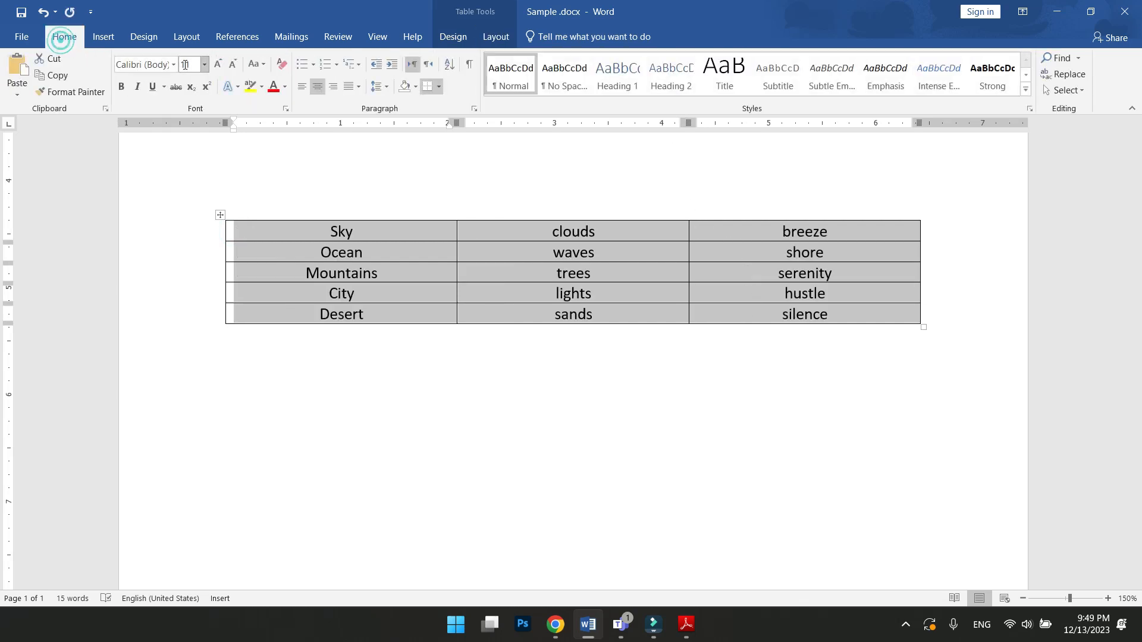
{"action": "left_click", "coordinate": [218, 64]}
{"action": "left_click", "coordinate": [218, 64]}
{"action": "left_click", "coordinate": [218, 64]}
{"action": "left_click", "coordinate": [461, 294]}
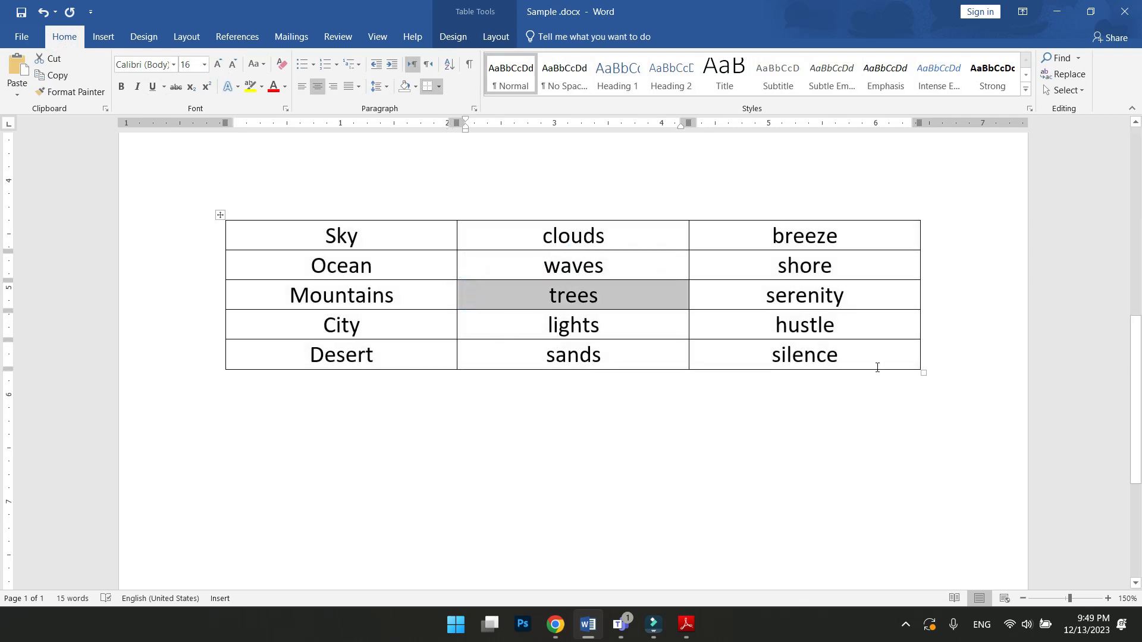
Step: Select all the table's cells, then the whole table by its move handle, clearing the selection after each
{"action": "left_click_drag", "start_coordinate": [882, 349], "coordinate": [275, 237]}
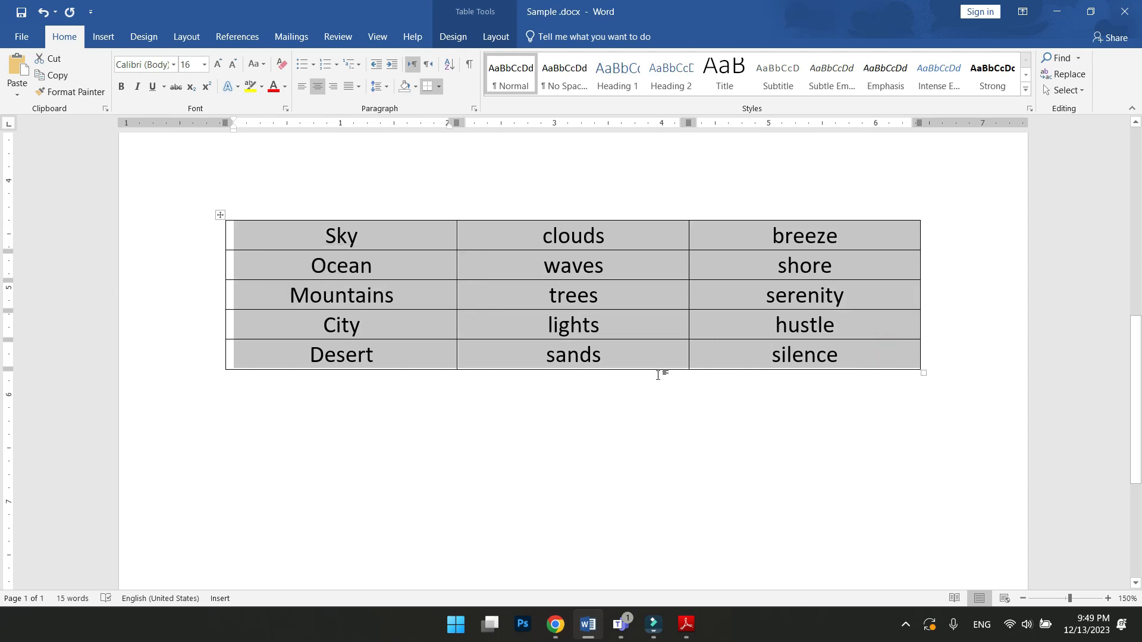
{"action": "left_click", "coordinate": [502, 38]}
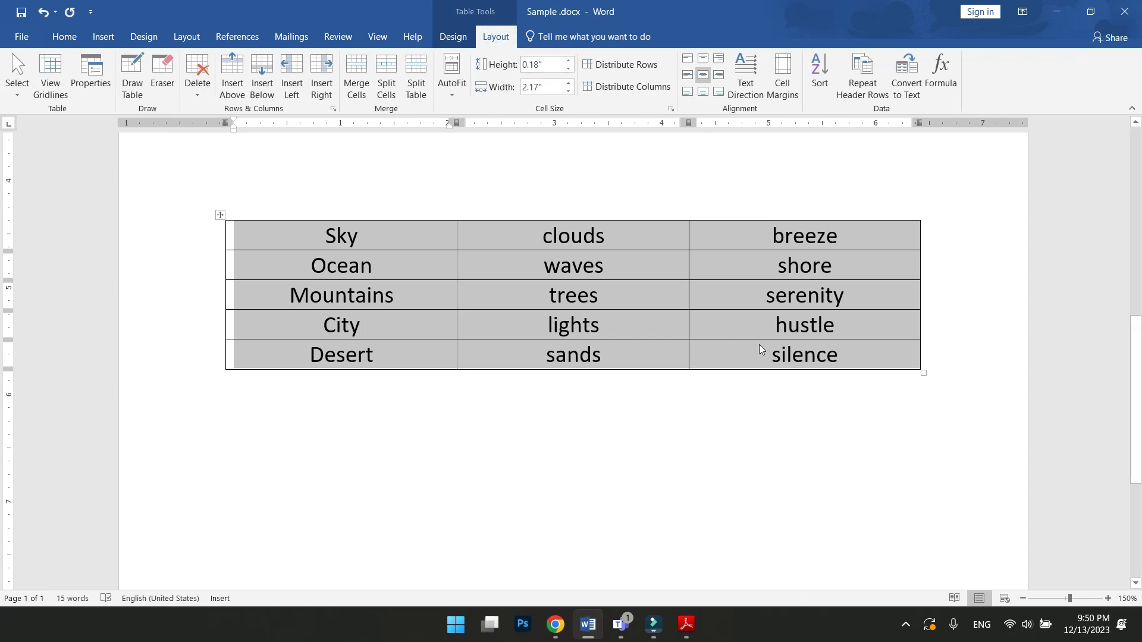
{"action": "left_click", "coordinate": [697, 403]}
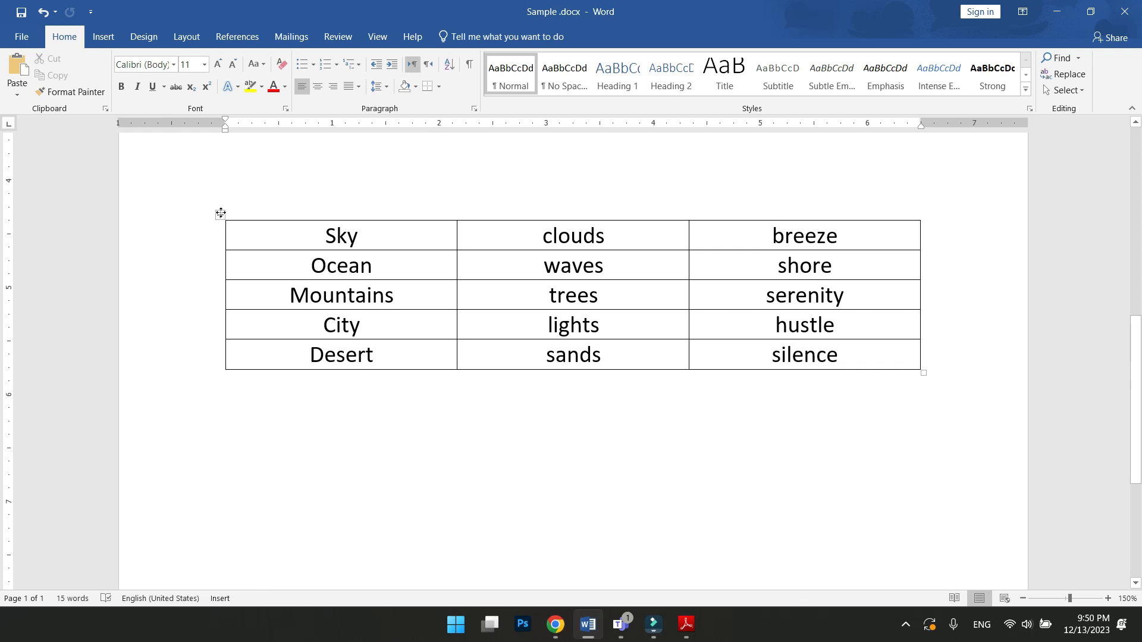
{"action": "left_click", "coordinate": [221, 214]}
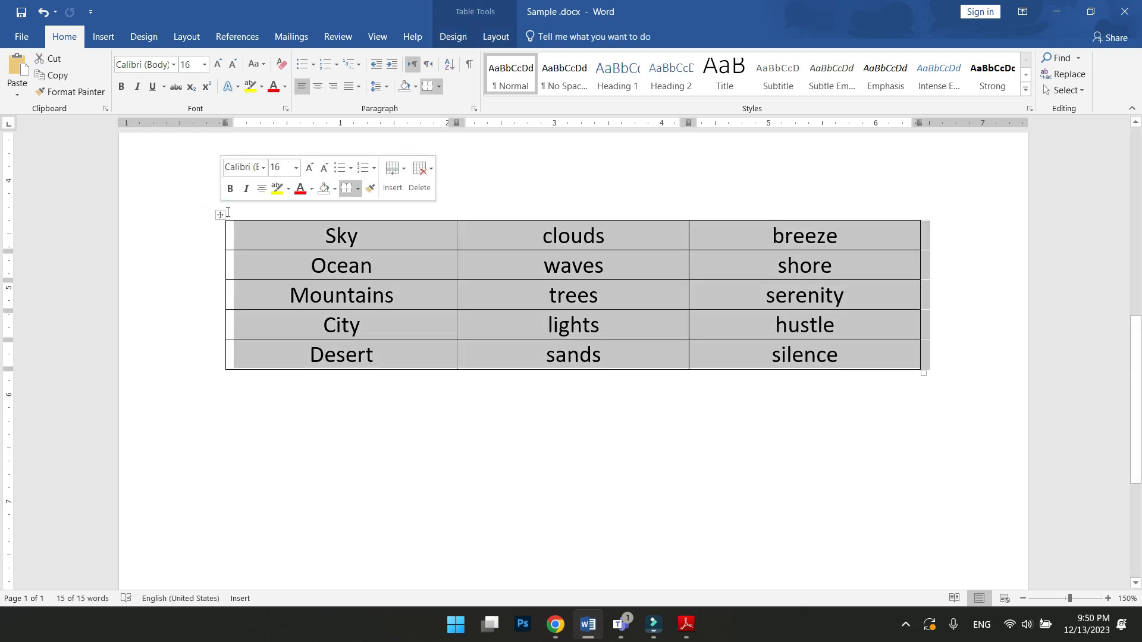
{"action": "left_click", "coordinate": [539, 392]}
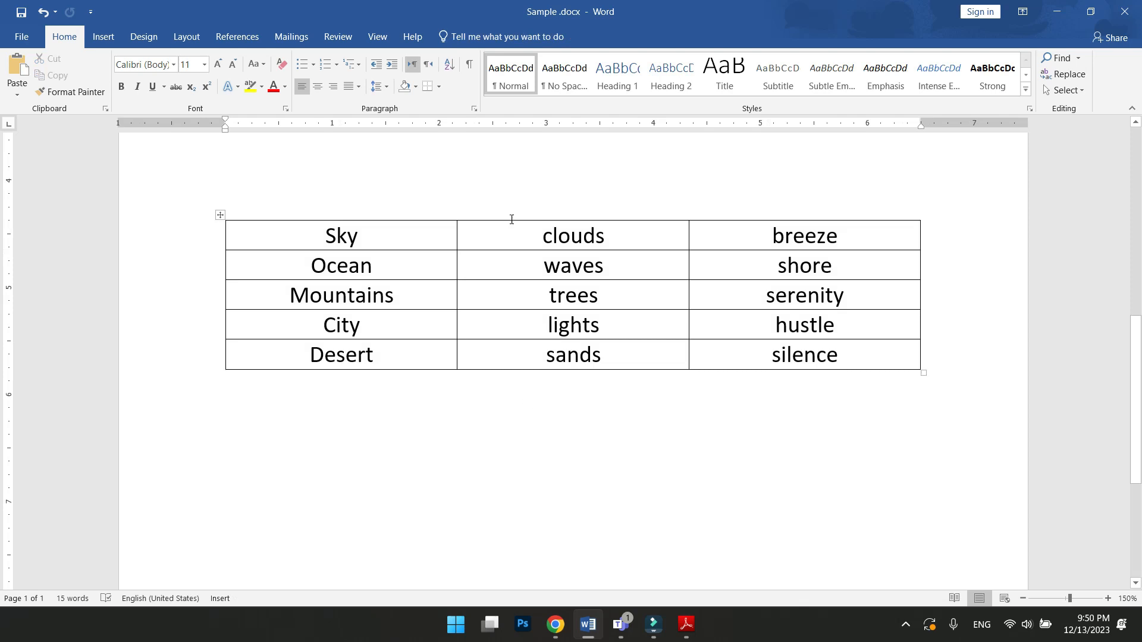
Step: Select the whole table with the Select Table command, starting from the Mountains cell
{"action": "mouse_move", "coordinate": [225, 235]}
{"action": "left_click", "coordinate": [307, 294]}
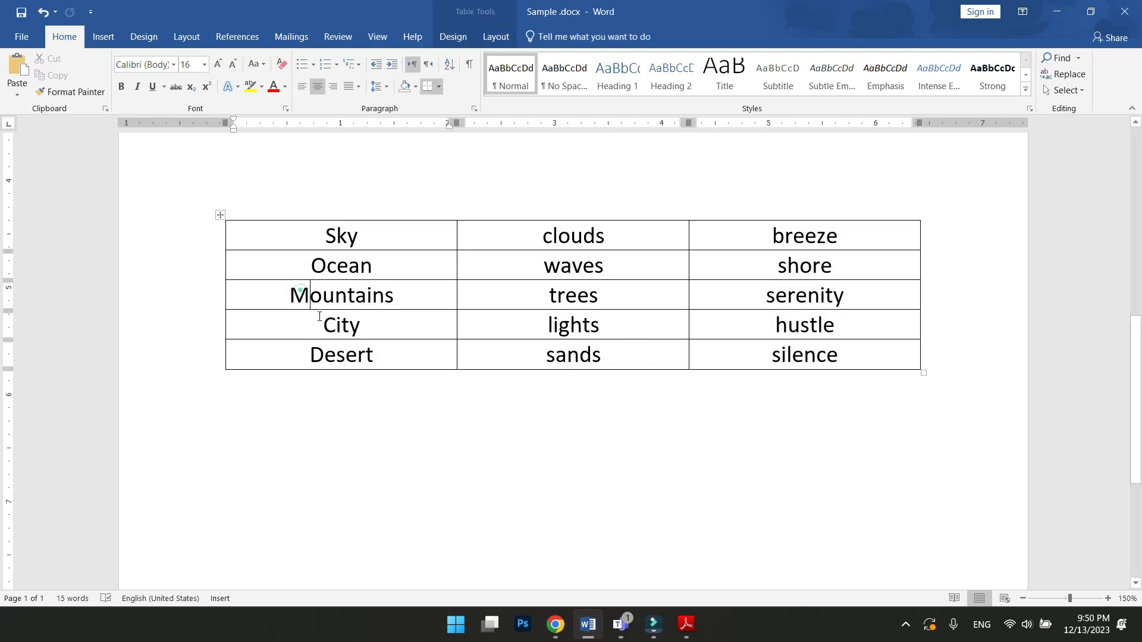
{"action": "left_click", "coordinate": [493, 38]}
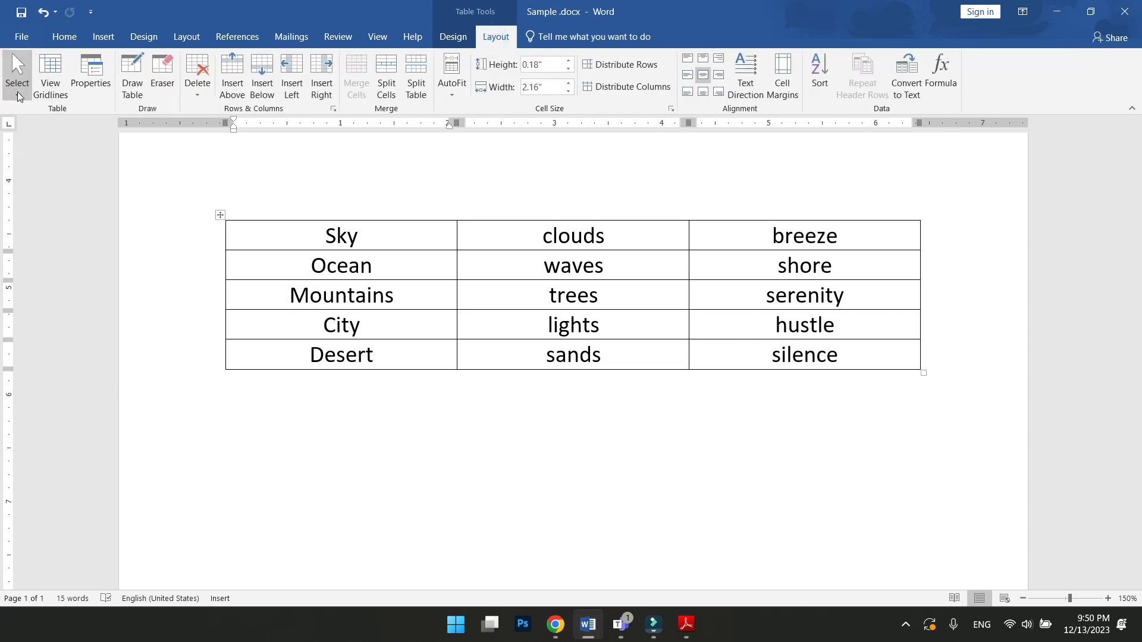
{"action": "left_click", "coordinate": [17, 89]}
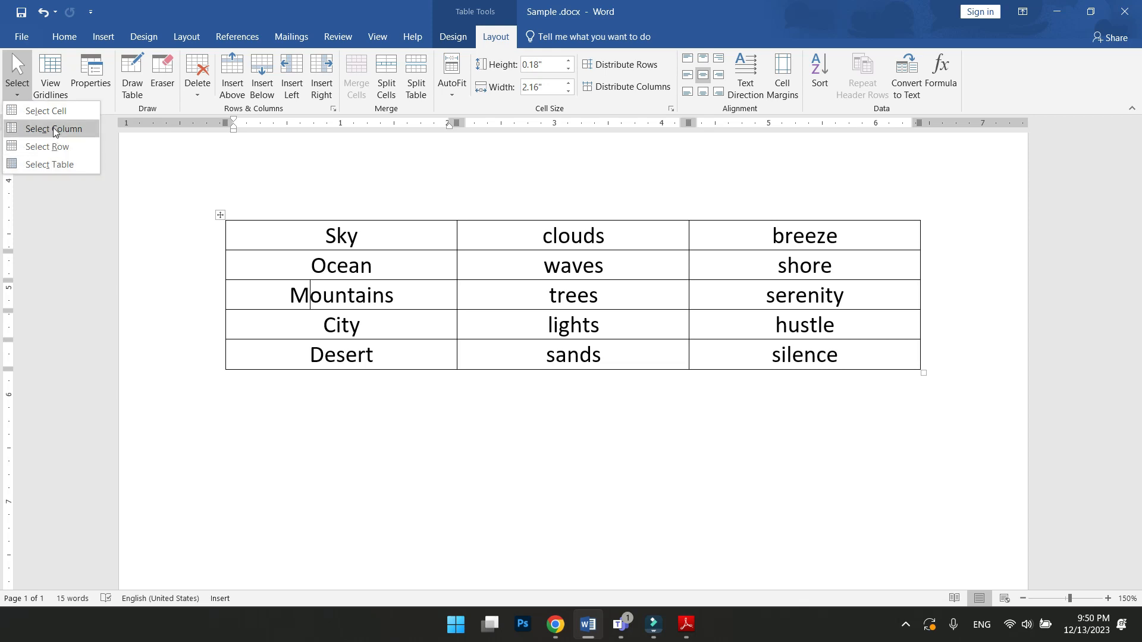
{"action": "left_click", "coordinate": [56, 165]}
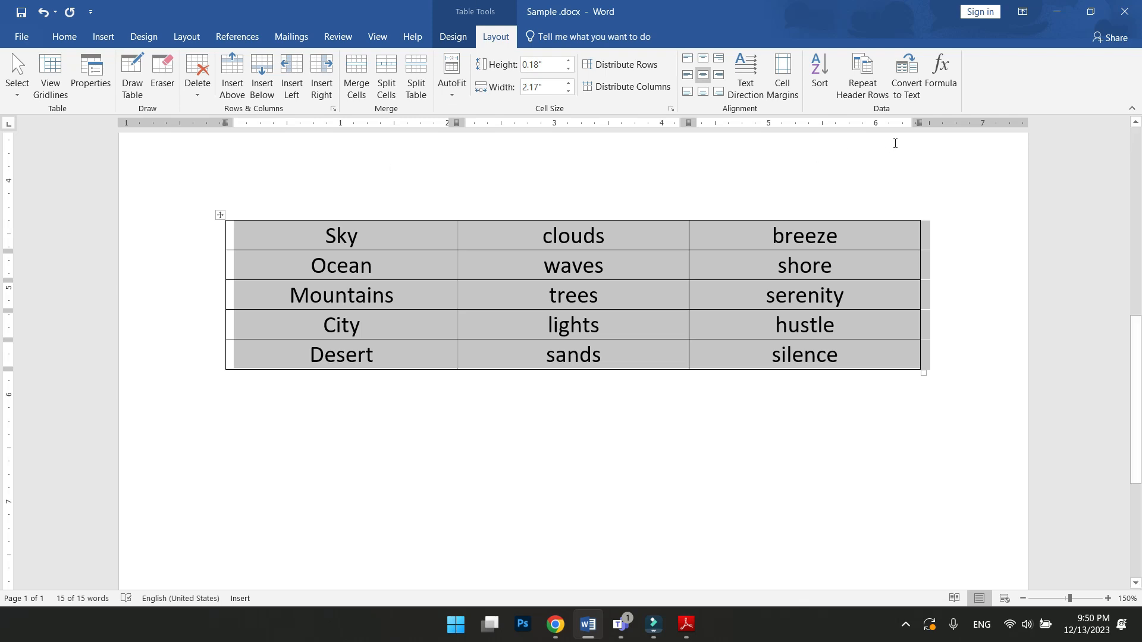
Step: Convert the selected table to text, separating the entries with commas
{"action": "left_click", "coordinate": [914, 83]}
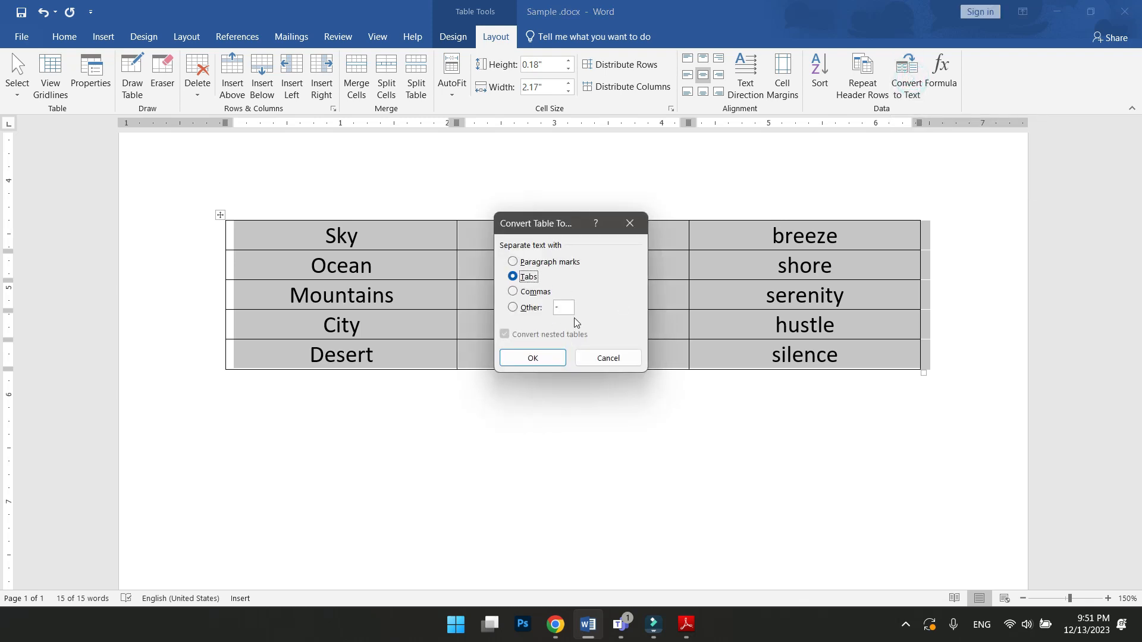
{"action": "left_click", "coordinate": [539, 295]}
{"action": "left_click", "coordinate": [521, 292]}
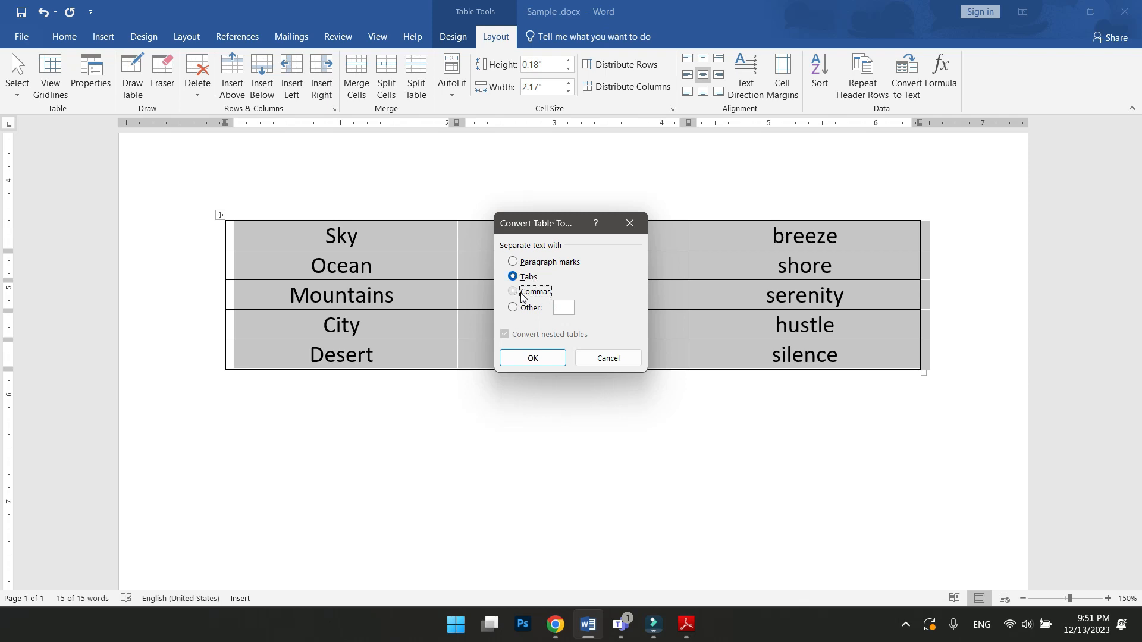
{"action": "left_click", "coordinate": [526, 353]}
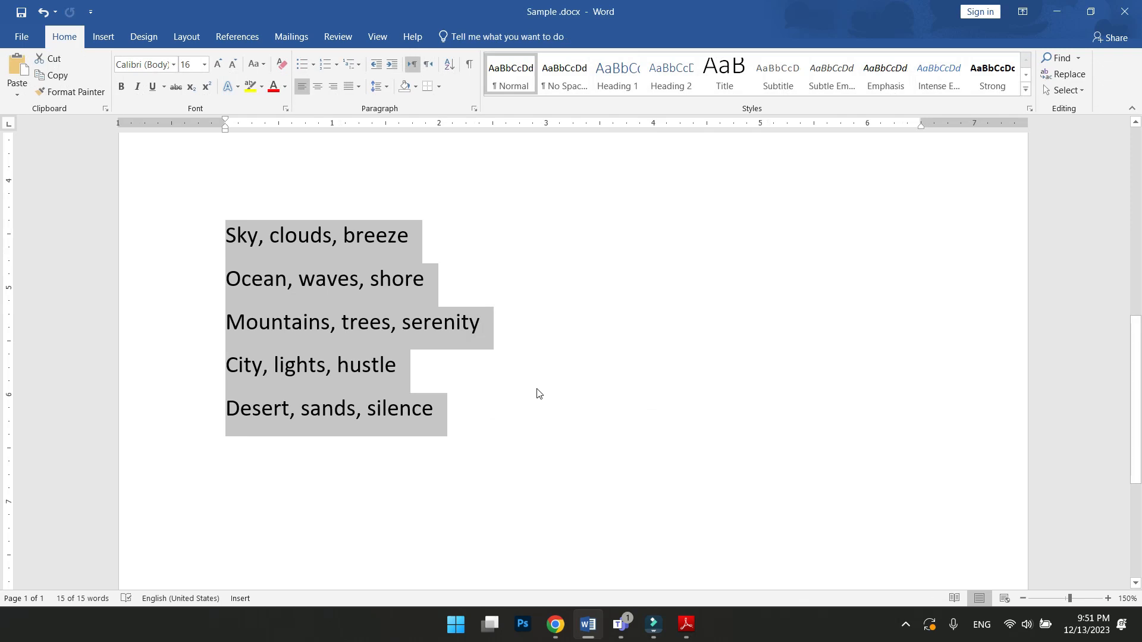
Step: Undo the table-to-text conversion and bring up the table layout commands again
{"action": "key", "text": "ctrl+z"}
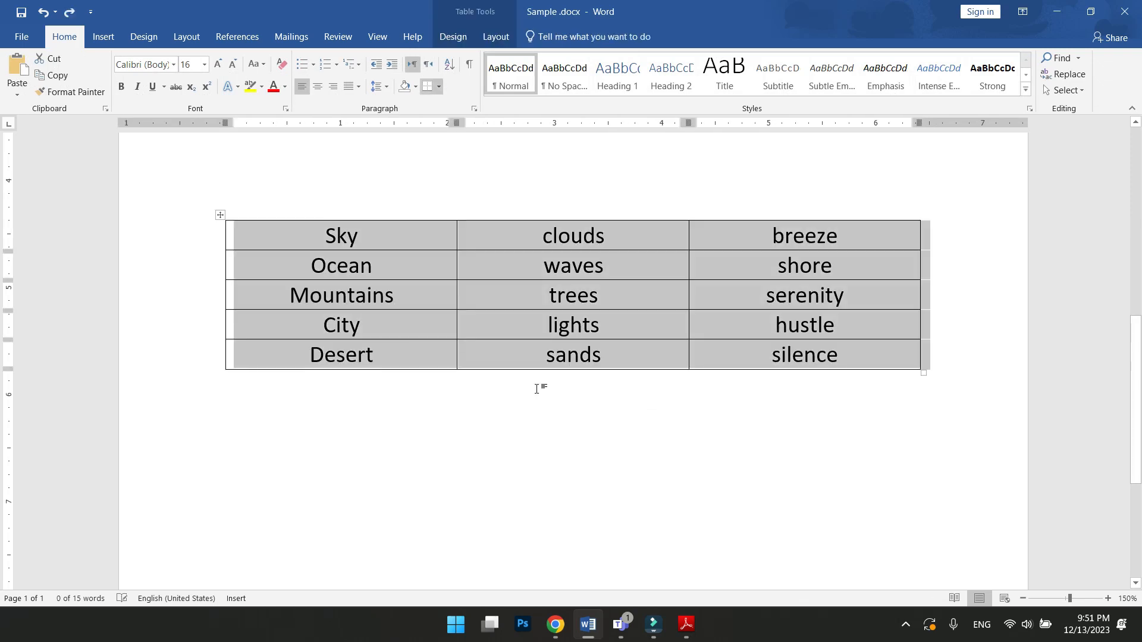
{"action": "left_click", "coordinate": [496, 36]}
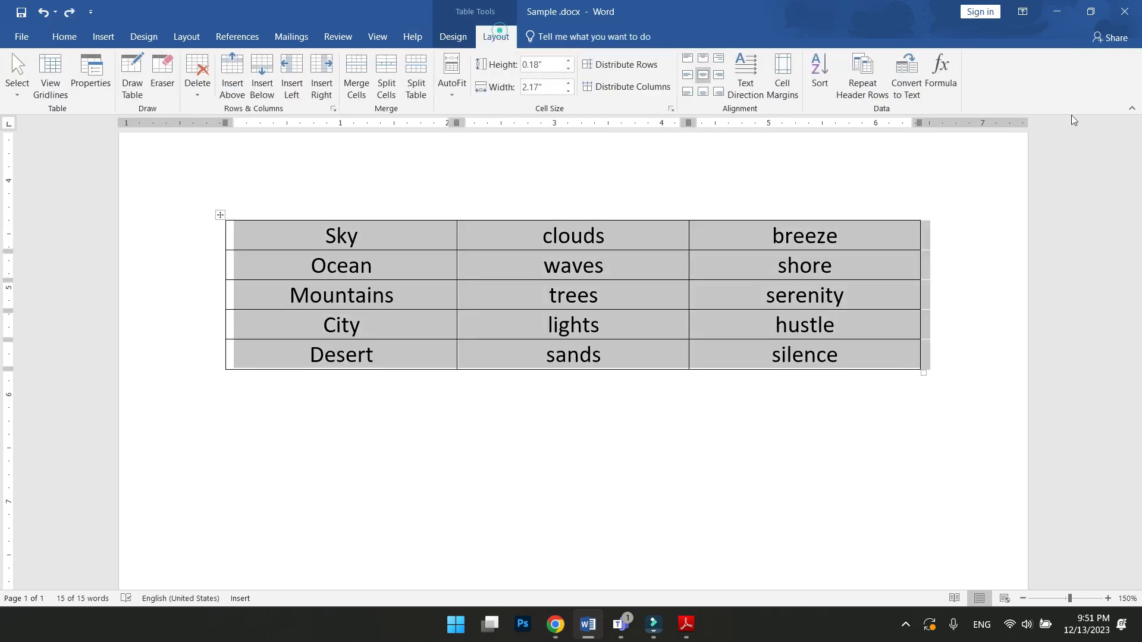
Step: Convert the selected table to text, separating the entries with tabs
{"action": "left_click", "coordinate": [907, 80]}
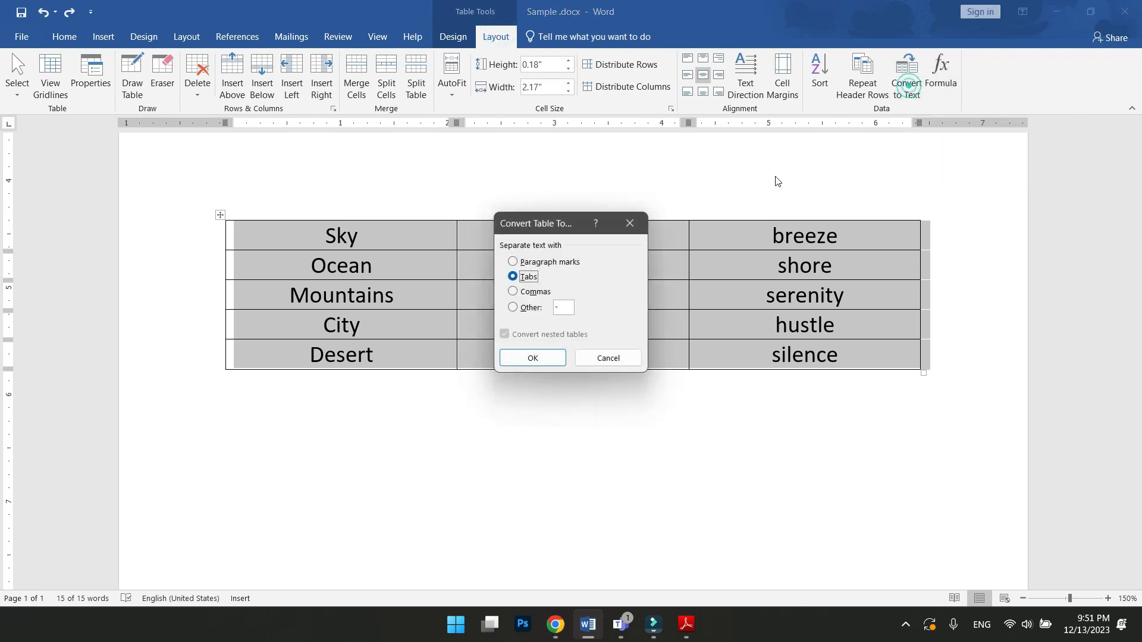
{"action": "left_click", "coordinate": [532, 281]}
{"action": "left_click", "coordinate": [533, 358]}
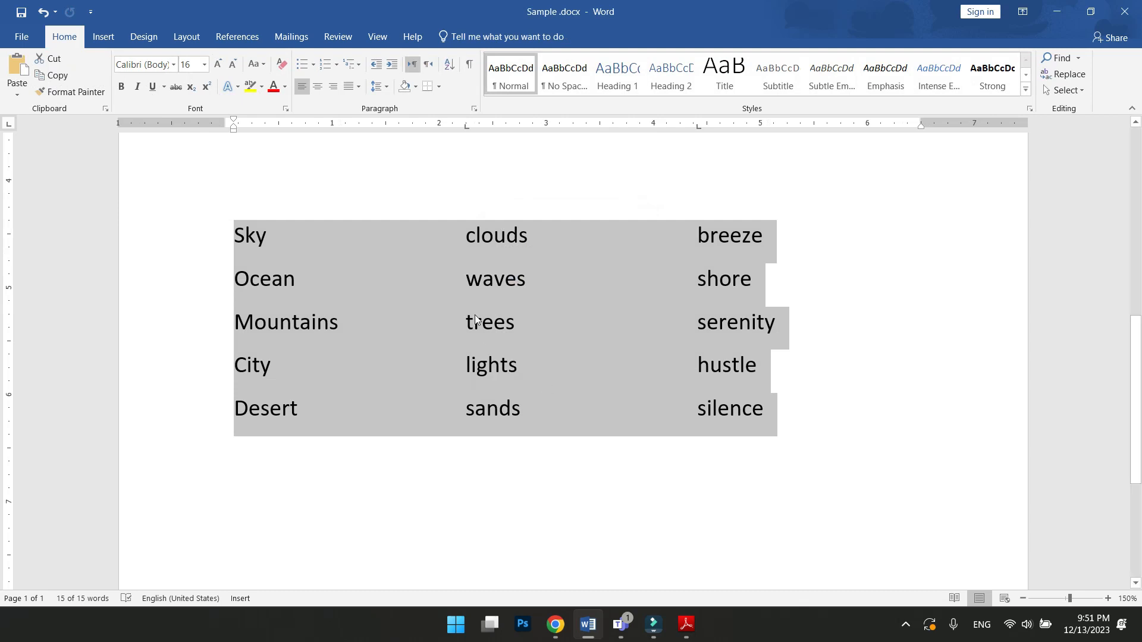
Step: Insert an extra tab before "clouds" in the Sky line and undo it
{"action": "left_click", "coordinate": [415, 255]}
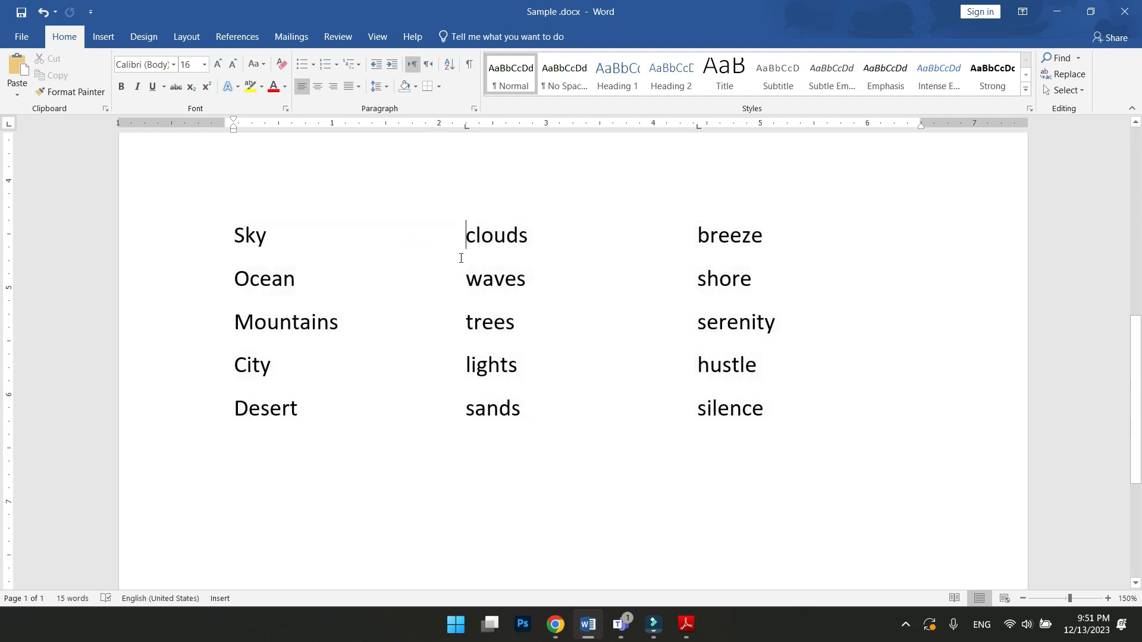
{"action": "key", "text": "Tab"}
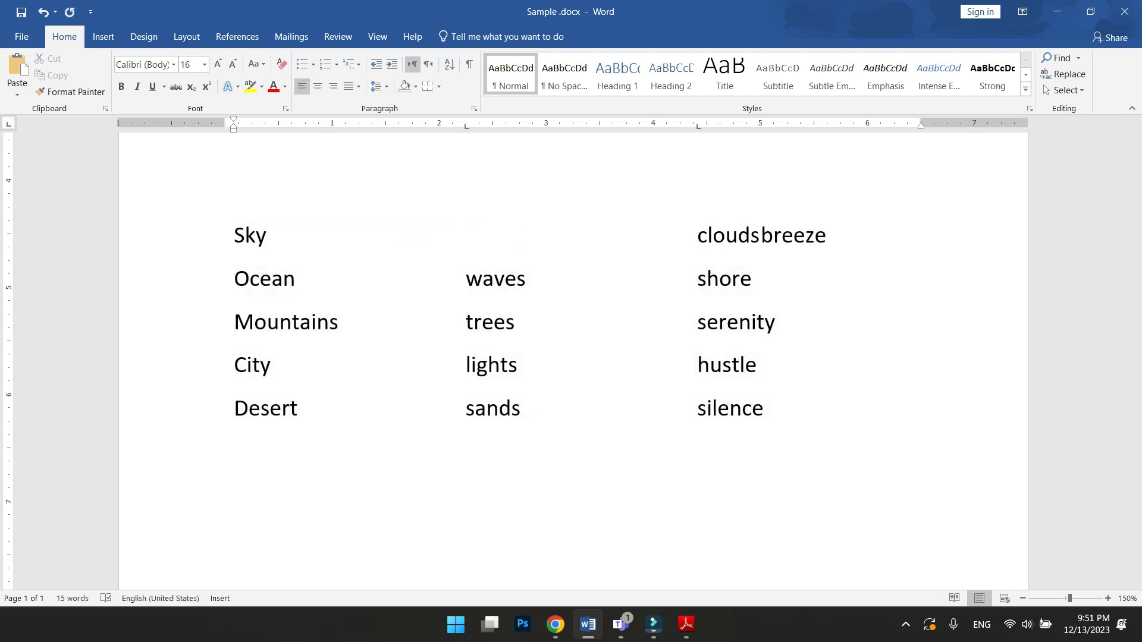
{"action": "key", "text": "ctrl+z"}
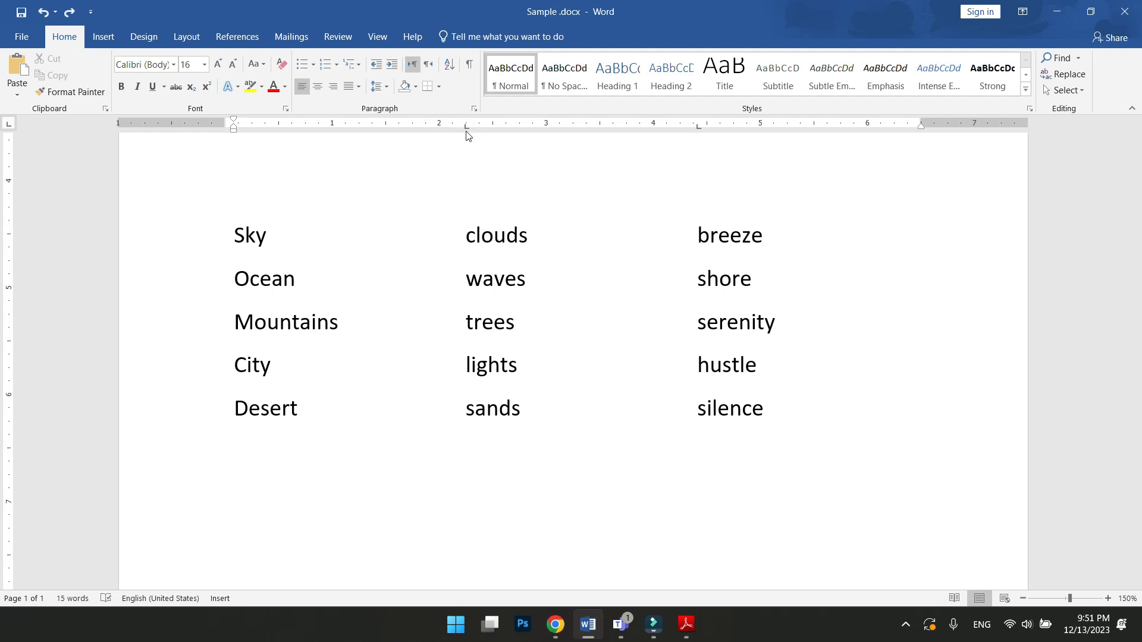
Step: Remove the Sky line's first tab stop from the ruler and move the page's left margin outward
{"action": "mouse_move", "coordinate": [466, 125]}
{"action": "left_mouse_down"}
{"action": "mouse_move", "coordinate": [357, 128]}
{"action": "mouse_move", "coordinate": [494, 144]}
{"action": "mouse_move", "coordinate": [408, 126]}
{"action": "mouse_move", "coordinate": [477, 147]}
{"action": "mouse_move", "coordinate": [477, 214]}
{"action": "left_mouse_up"}
{"action": "key", "text": "ctrl+z"}
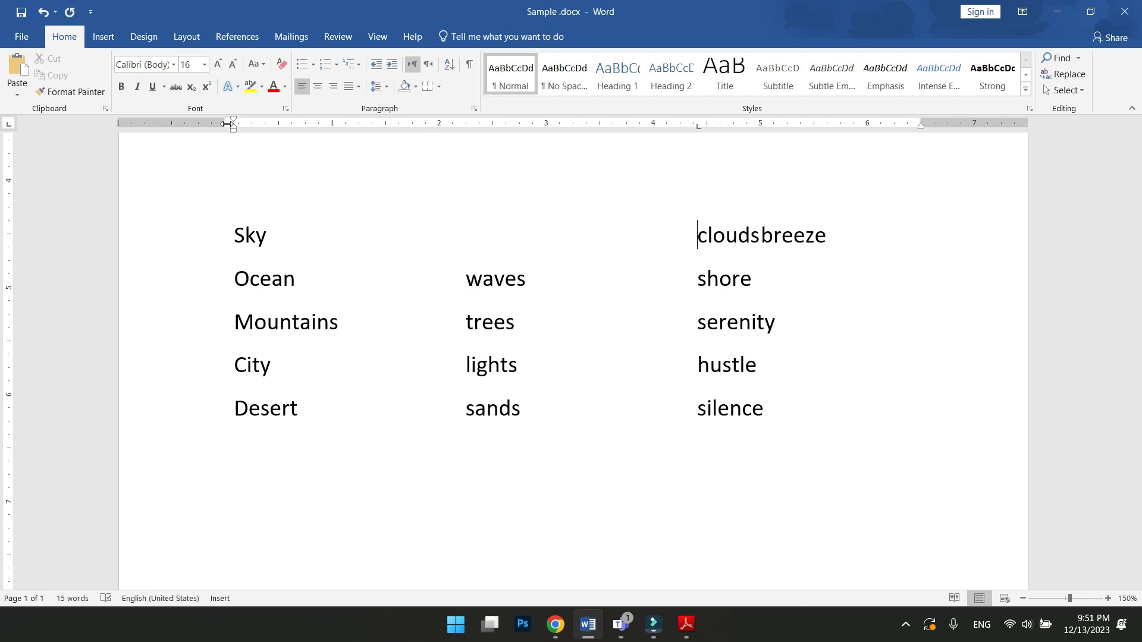
{"action": "left_click_drag", "start_coordinate": [227, 126], "coordinate": [200, 157]}
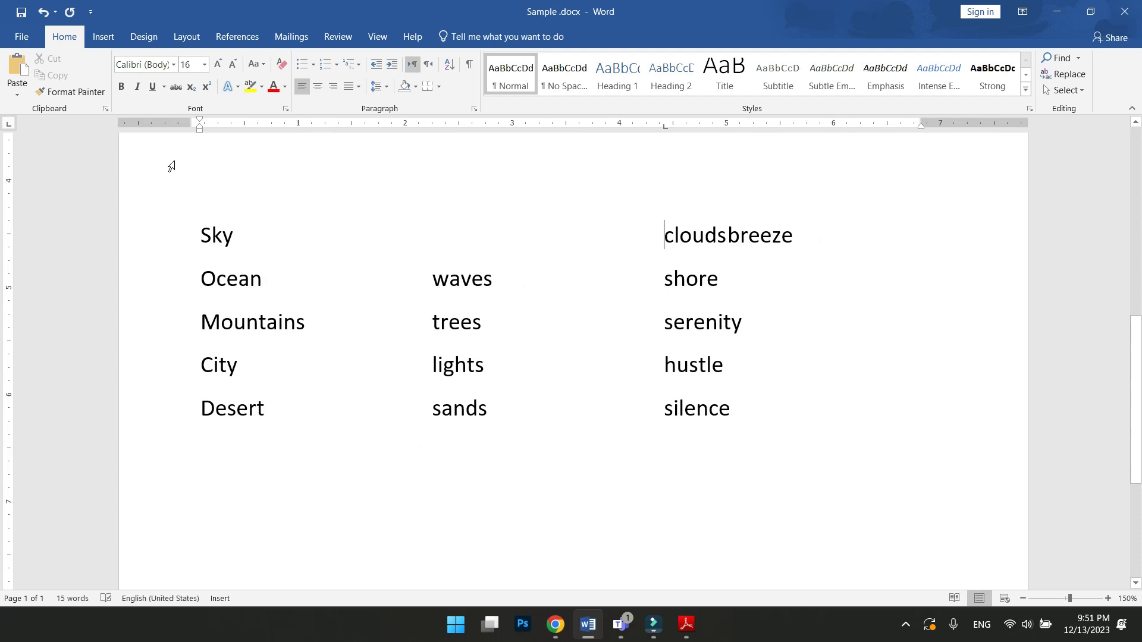
Step: Undo the margin change, the tab stop removal and the conversion to text to restore the table
{"action": "mouse_move", "coordinate": [666, 628]}
{"action": "key", "text": "ctrl+z"}
{"action": "key", "text": "ctrl+z"}
{"action": "key", "text": "ctrl+z"}
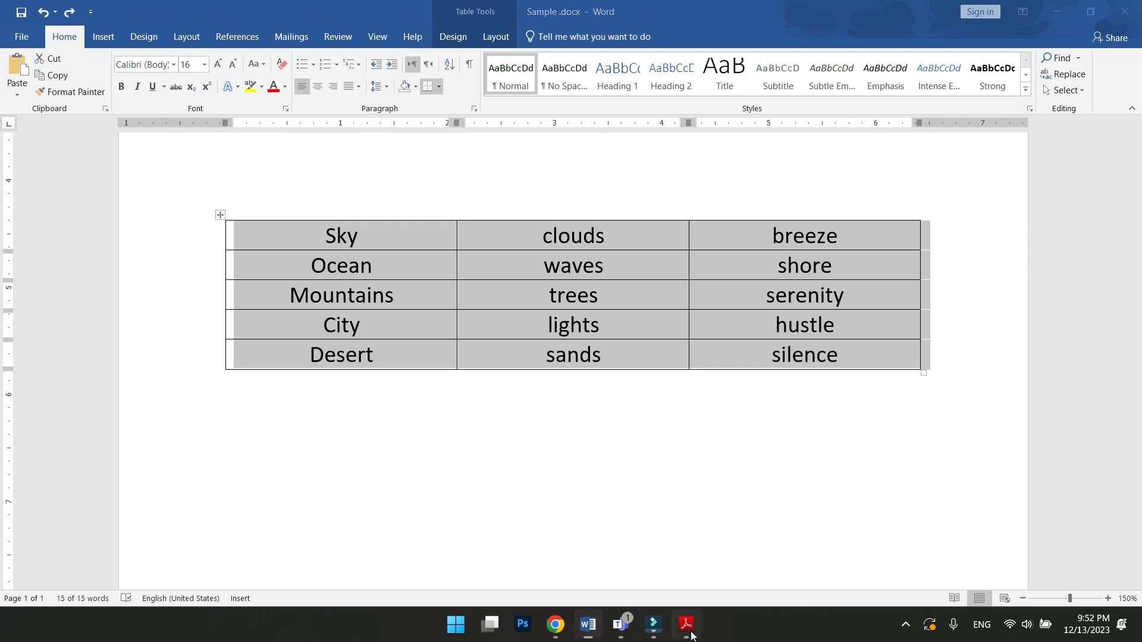
Step: Switch to the lesson slides in Adobe Reader, view the Apply Table Style slide, and return to the Word document
{"action": "left_click", "coordinate": [687, 624]}
{"action": "scroll", "coordinate": [714, 421], "scroll_direction": "down", "scroll_amount": 2}
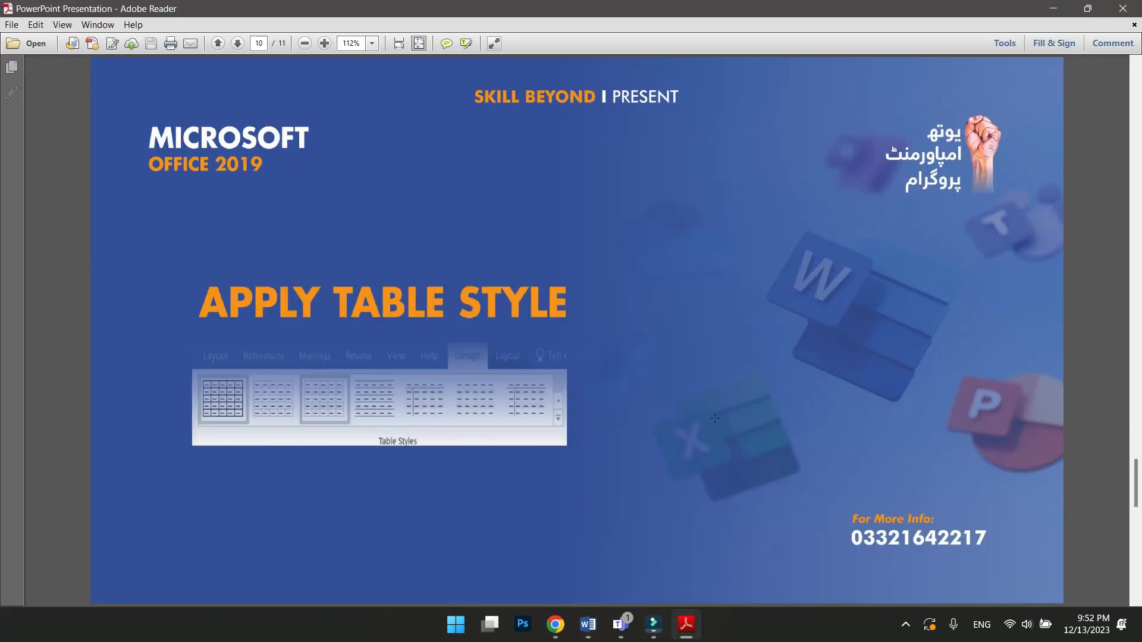
{"action": "left_click", "coordinate": [1052, 9]}
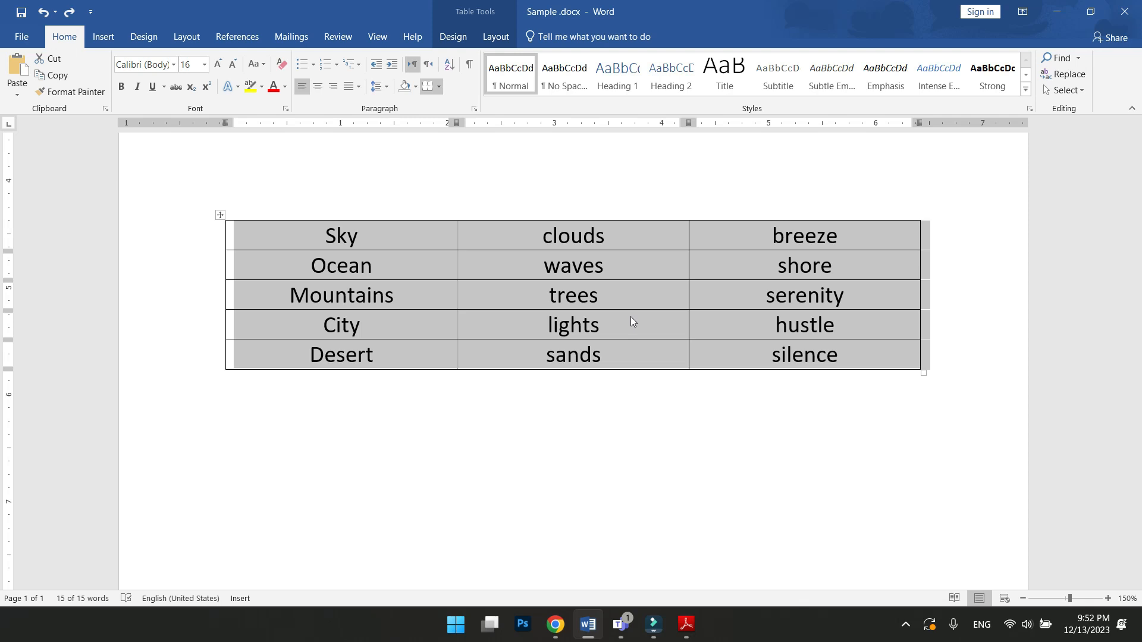
Step: Apply the borderless plain table style with grey banded rows to the selected table, view it unselected, and undo it
{"action": "left_click", "coordinate": [453, 37]}
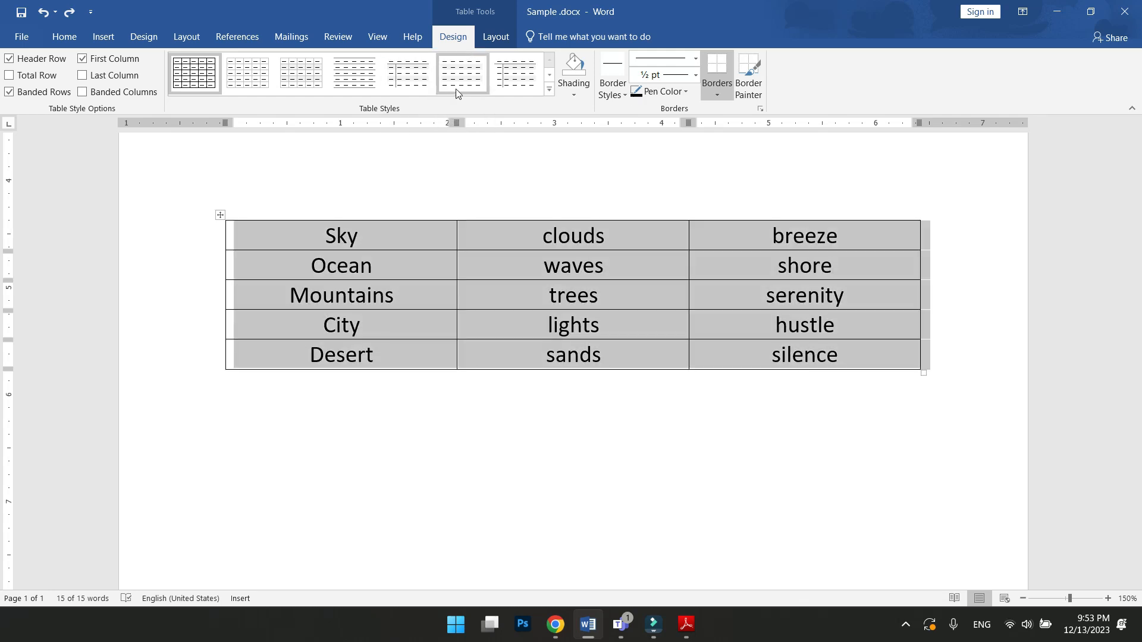
{"action": "left_click", "coordinate": [455, 88]}
{"action": "left_click", "coordinate": [674, 407]}
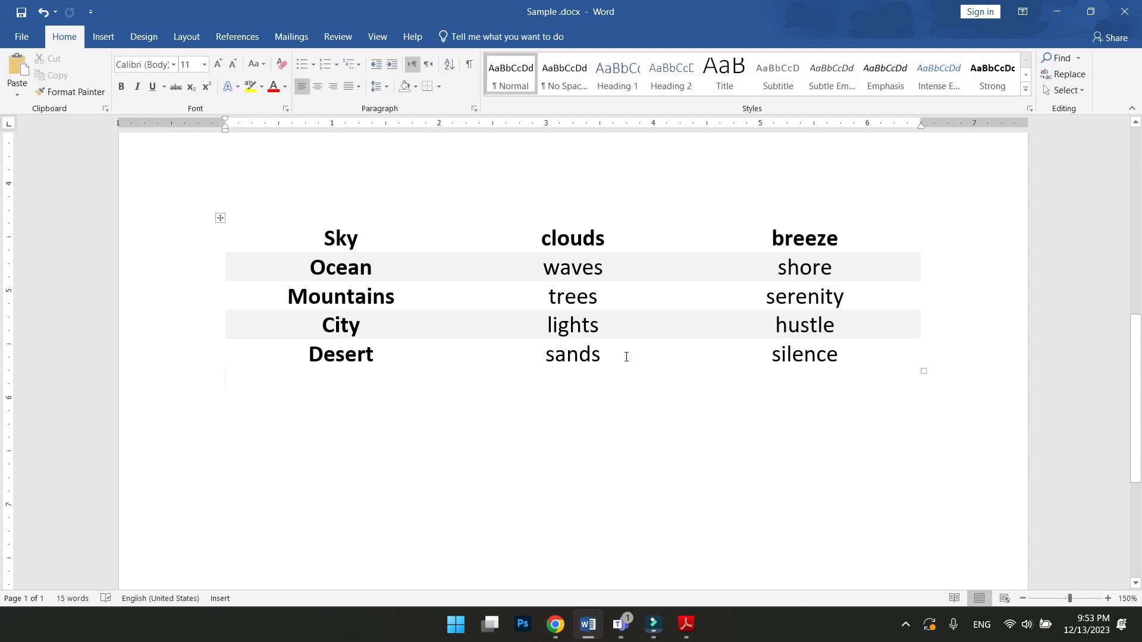
{"action": "key", "text": "ctrl+z"}
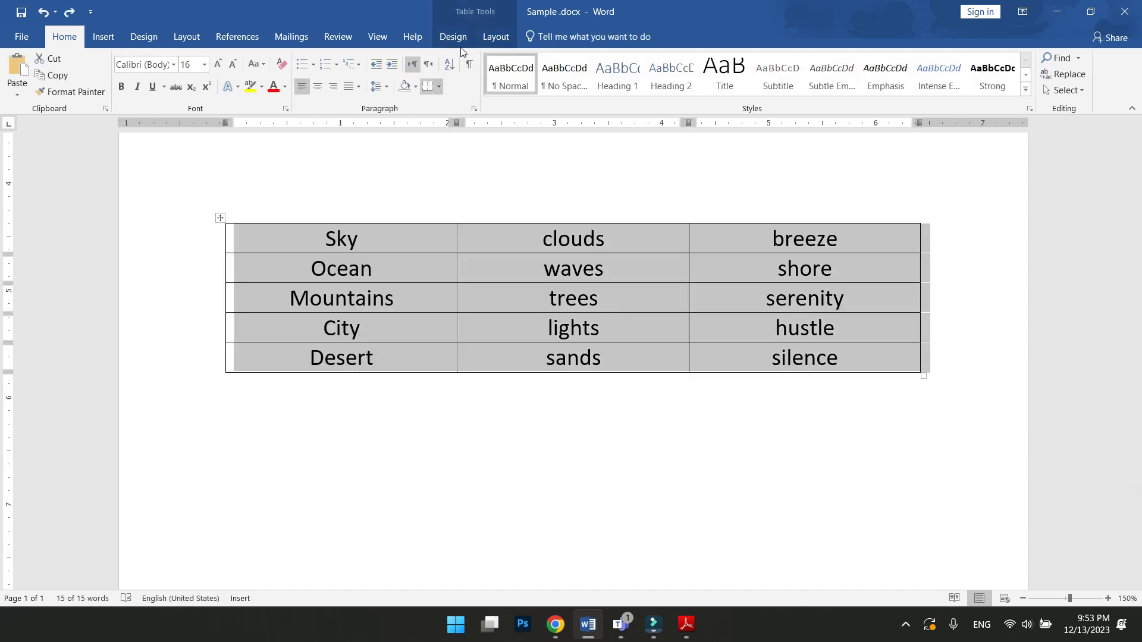
Step: Apply the dark solid-blue style from the List Tables group to the table, view it unselected, and undo it
{"action": "left_click", "coordinate": [453, 36]}
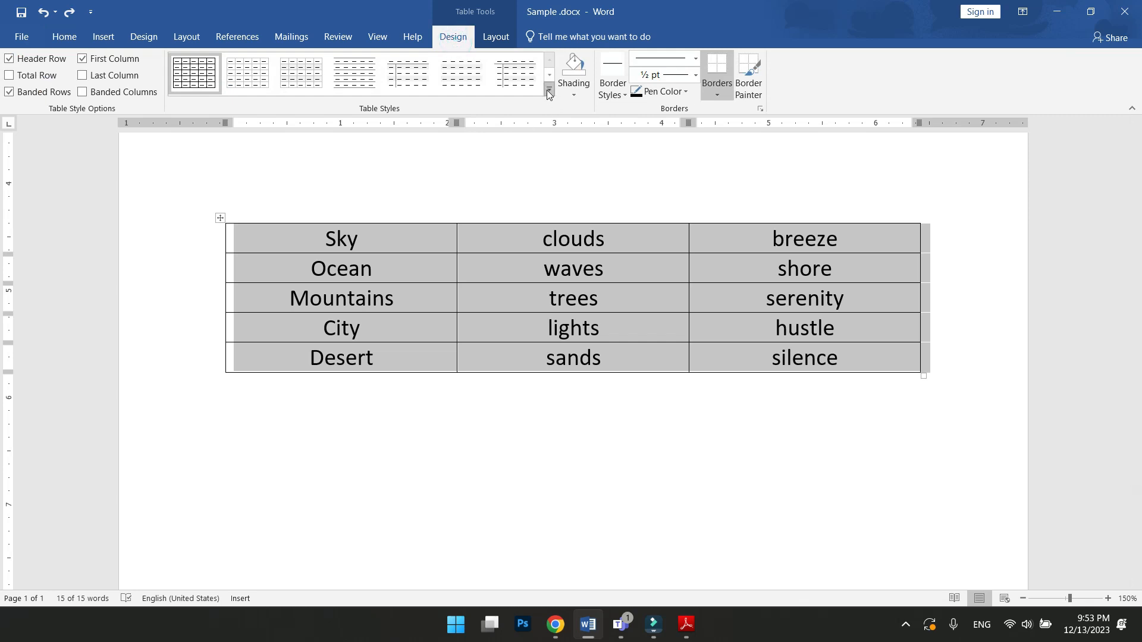
{"action": "left_click", "coordinate": [547, 93]}
{"action": "left_click", "coordinate": [547, 93]}
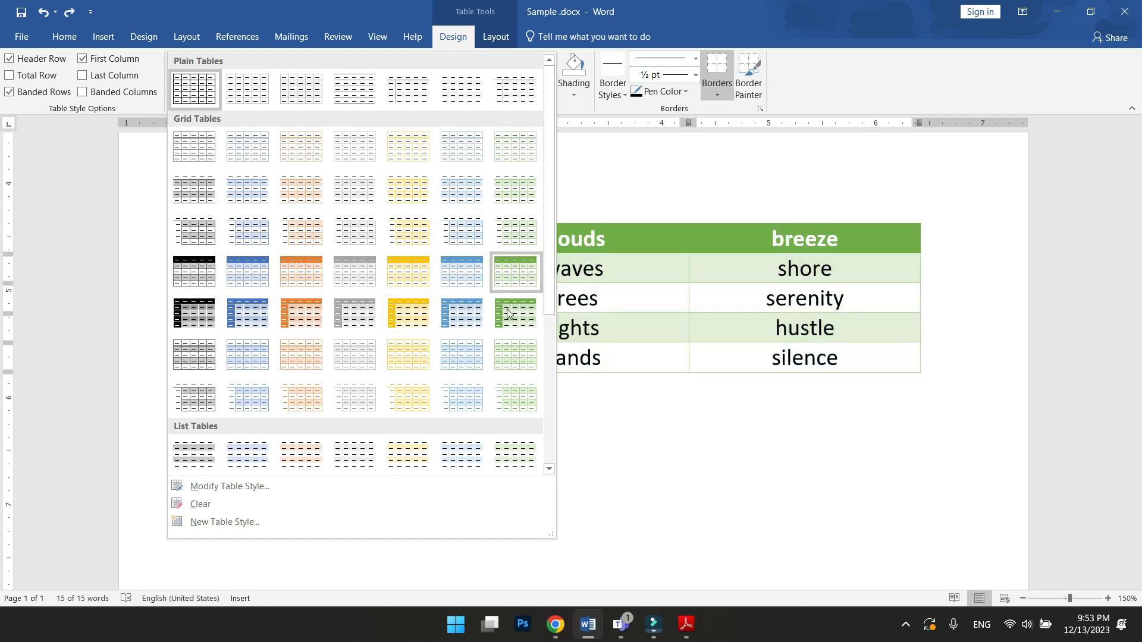
{"action": "scroll", "coordinate": [551, 277], "scroll_direction": "down", "scroll_amount": 5}
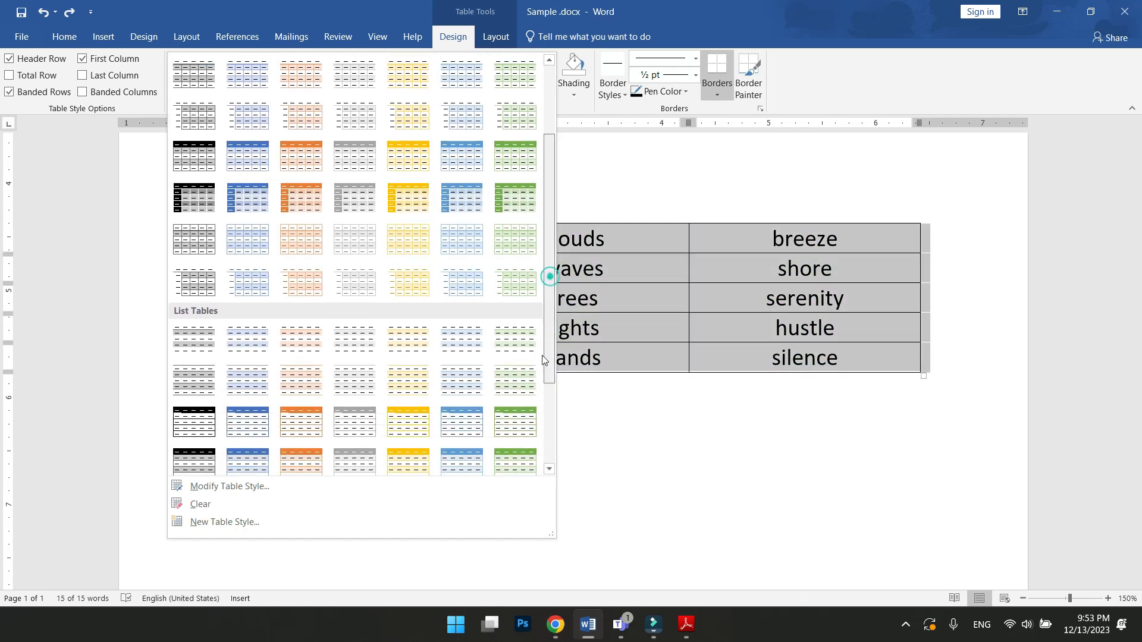
{"action": "left_click", "coordinate": [245, 373]}
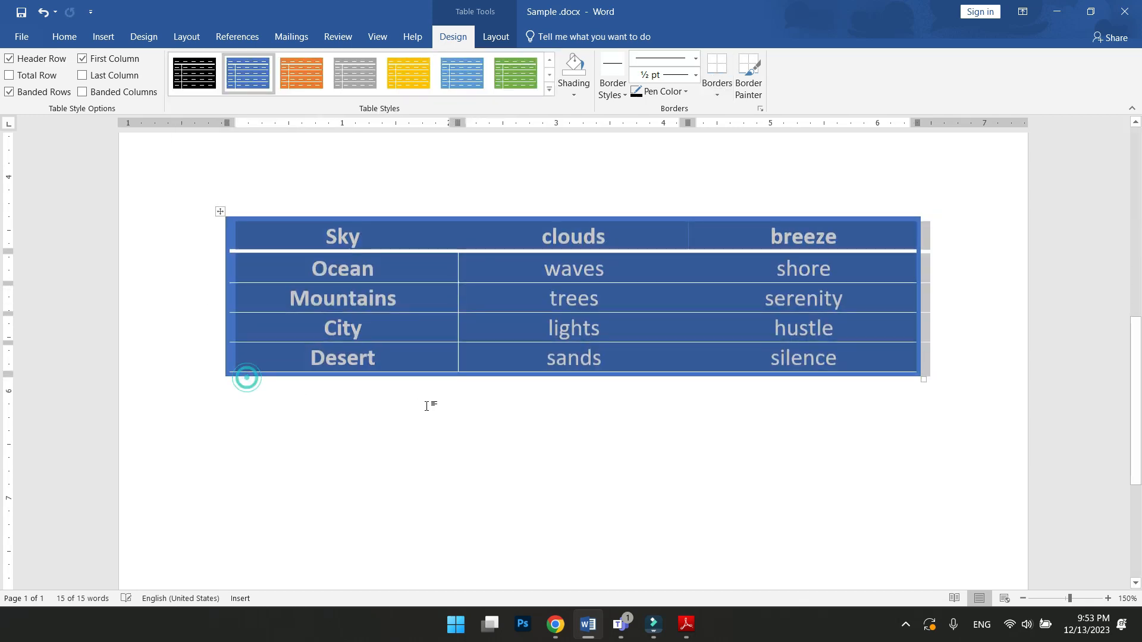
{"action": "left_click", "coordinate": [401, 387]}
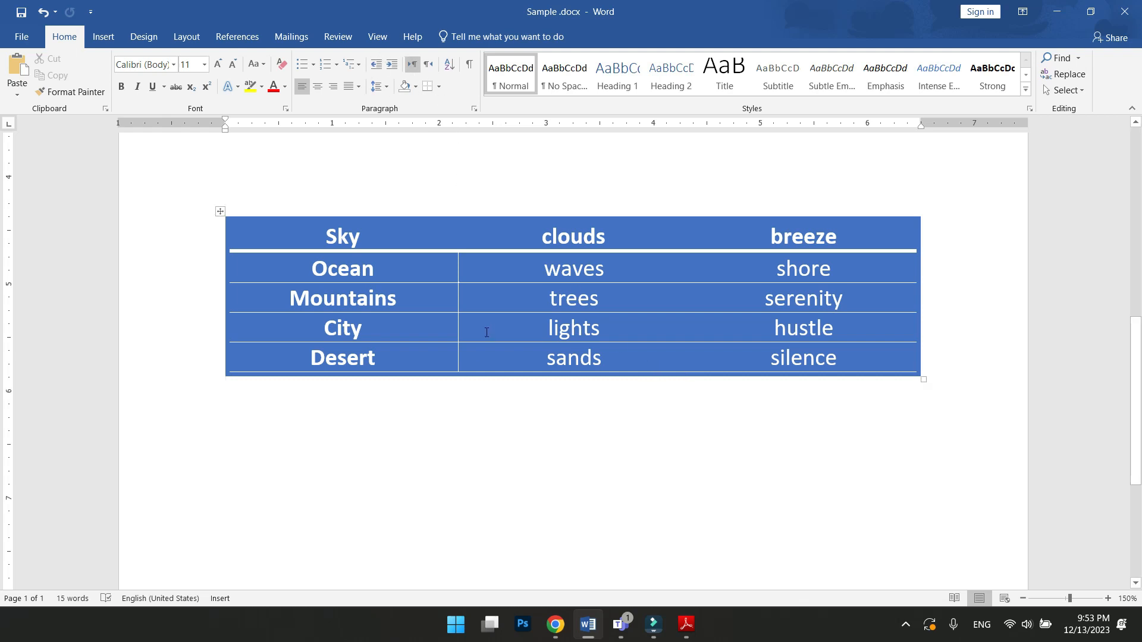
{"action": "key", "text": "ctrl+z"}
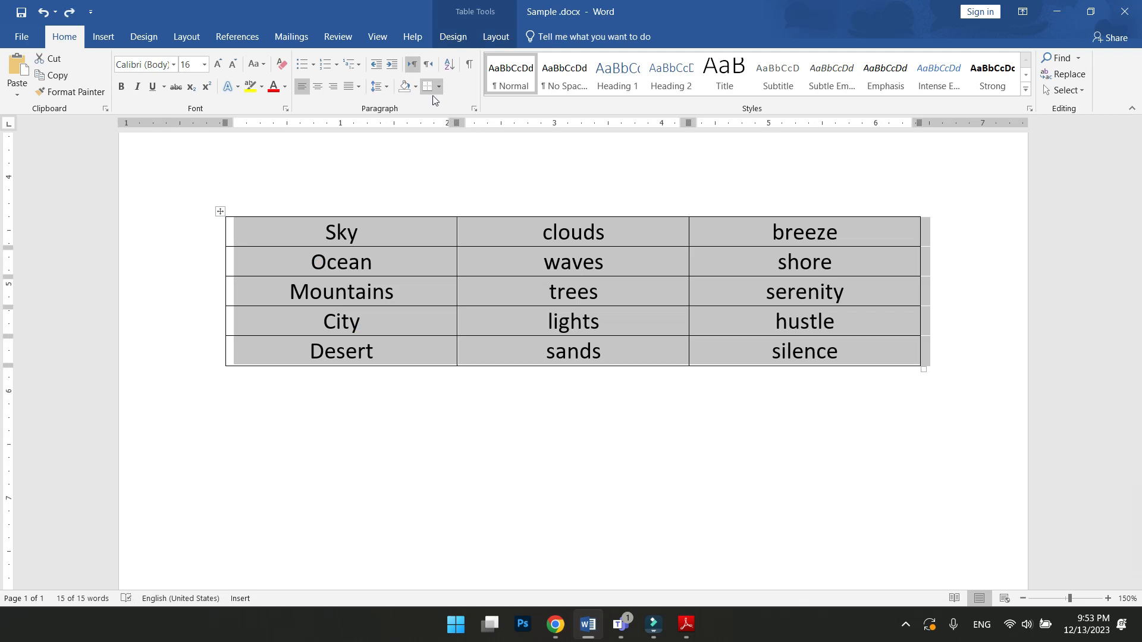
Step: Apply the orange style with a solid header row and banded rows from the Grid Tables group to the table
{"action": "left_click", "coordinate": [459, 41]}
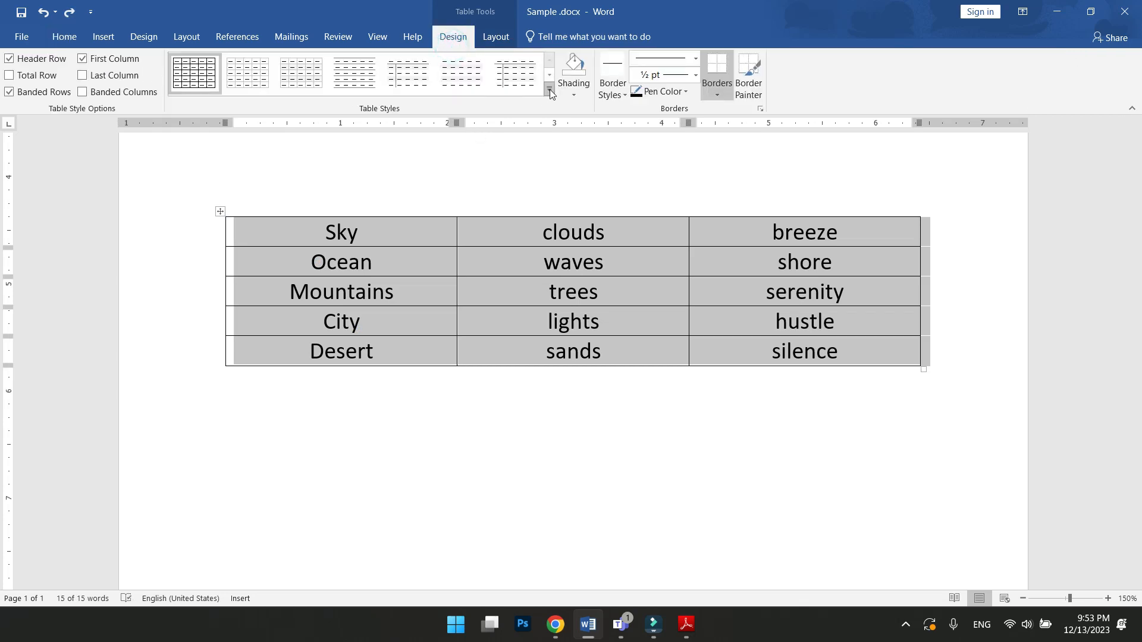
{"action": "left_click", "coordinate": [548, 90]}
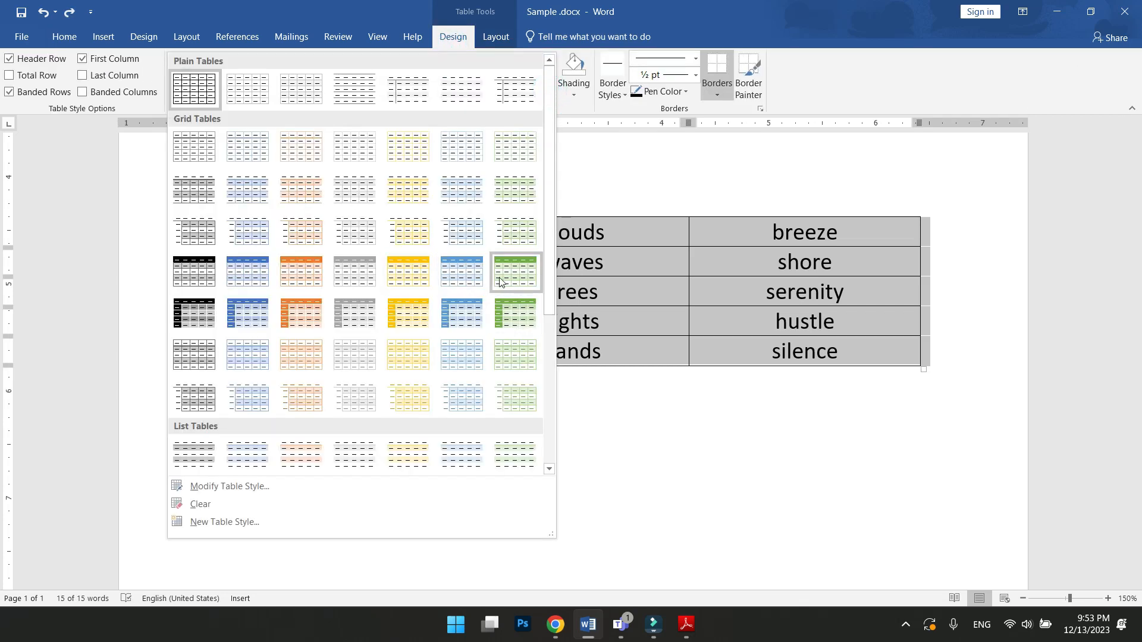
{"action": "left_click", "coordinate": [321, 288]}
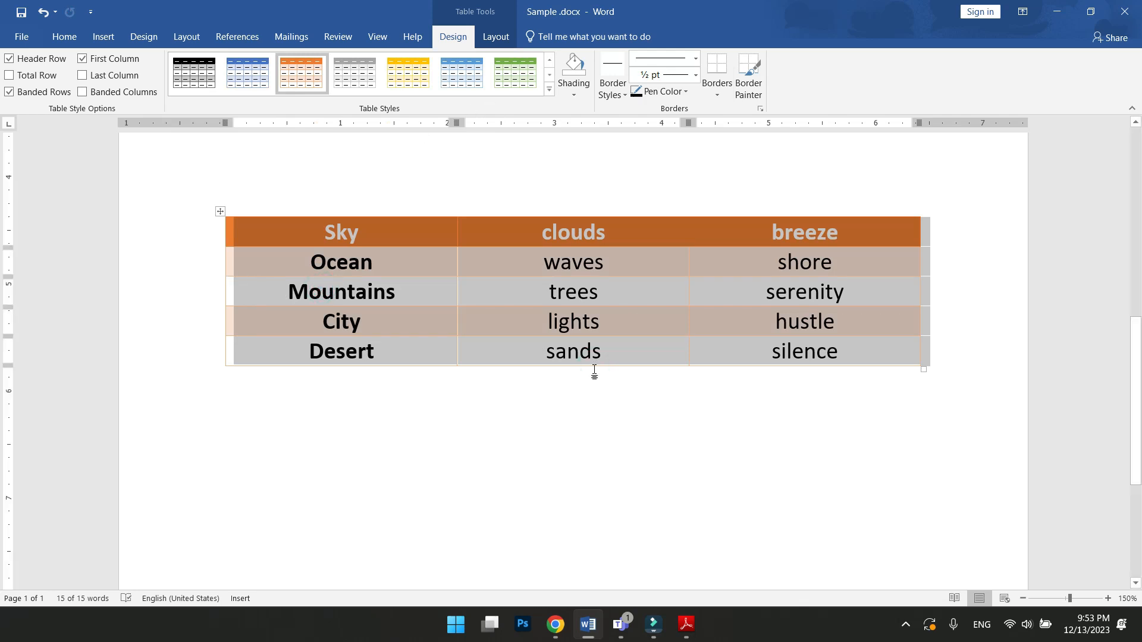
{"action": "left_click", "coordinate": [653, 625]}
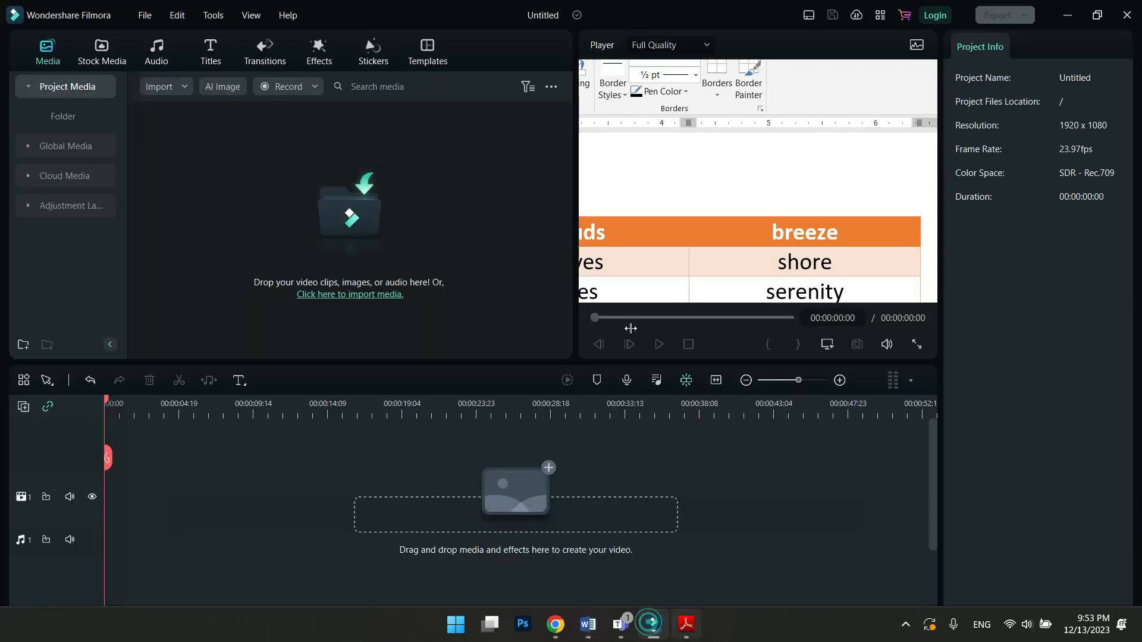